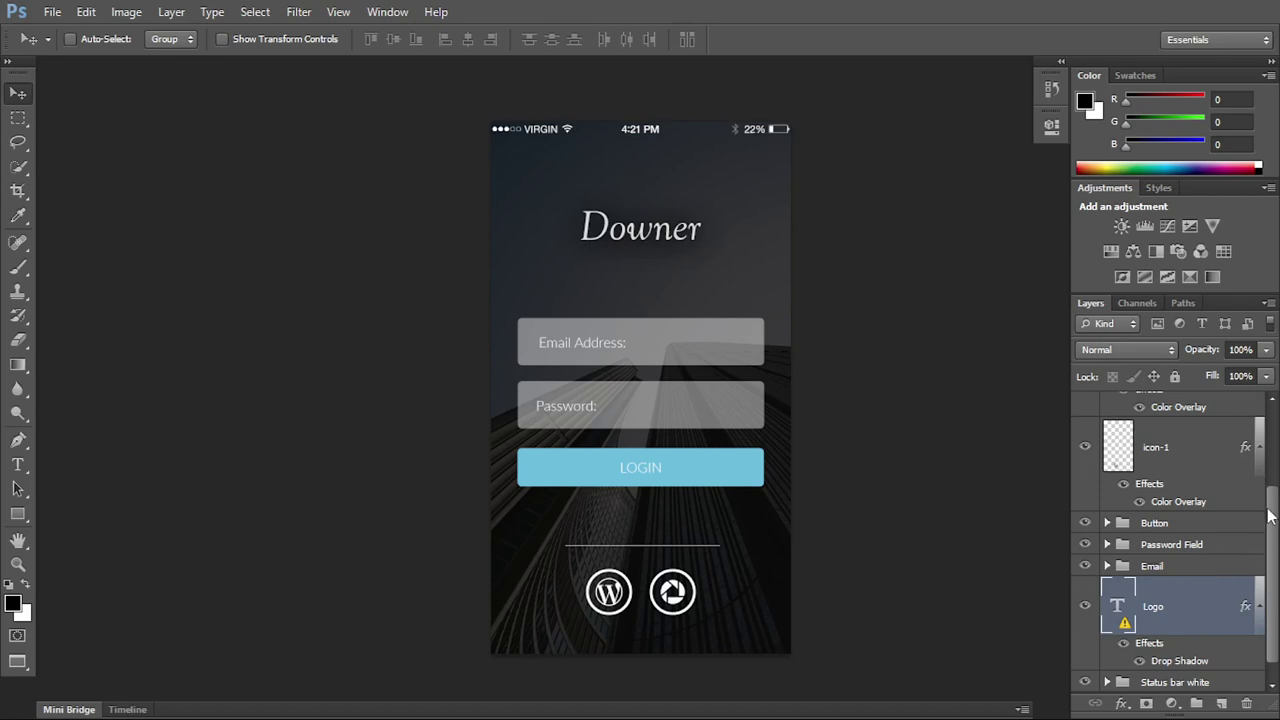
# Scroll the layer list to the top and open the Kind filter-type list.
pyautogui.scroll(5, 1272, 515)
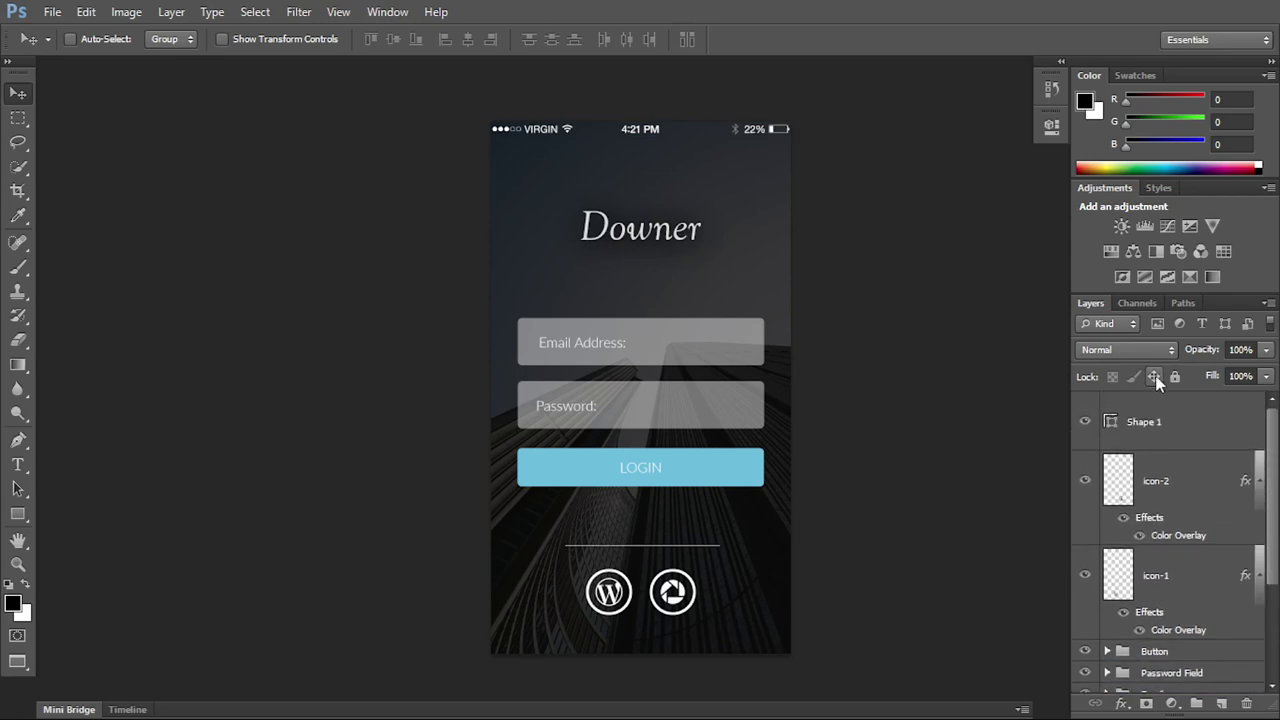
pyautogui.click(1119, 330)
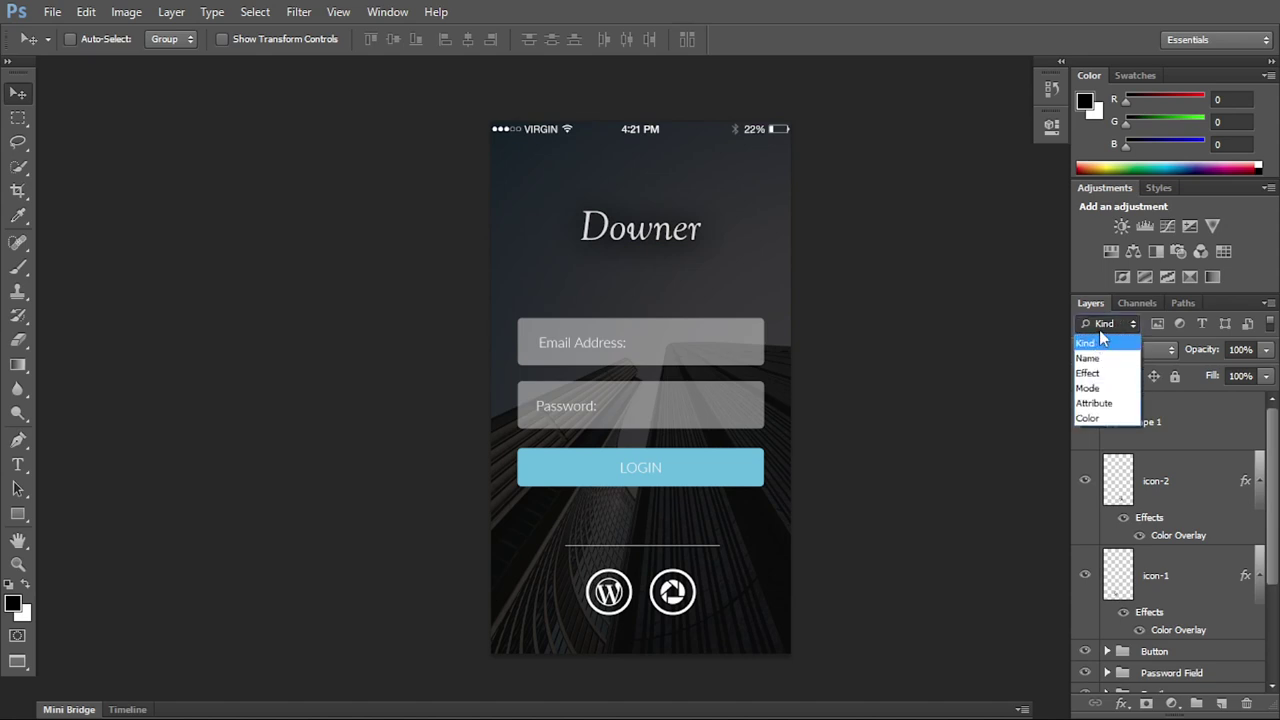
pyautogui.click(1113, 342)
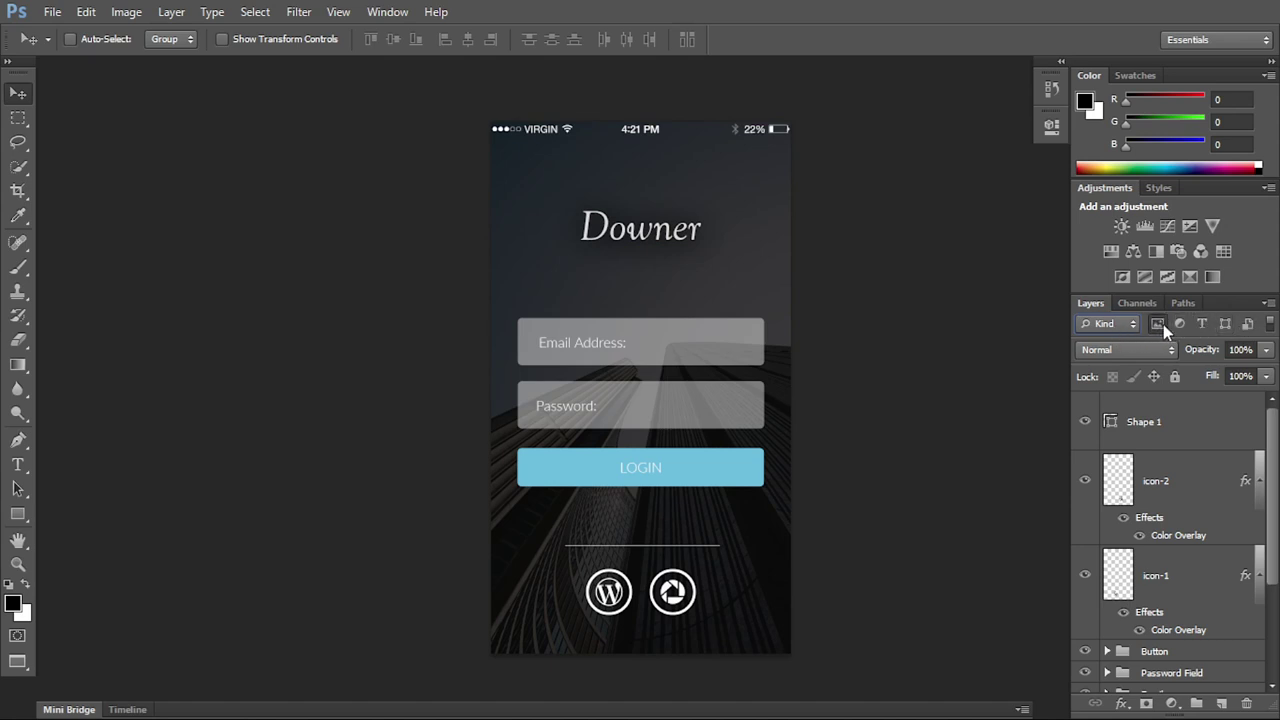
pyautogui.click(1163, 324)
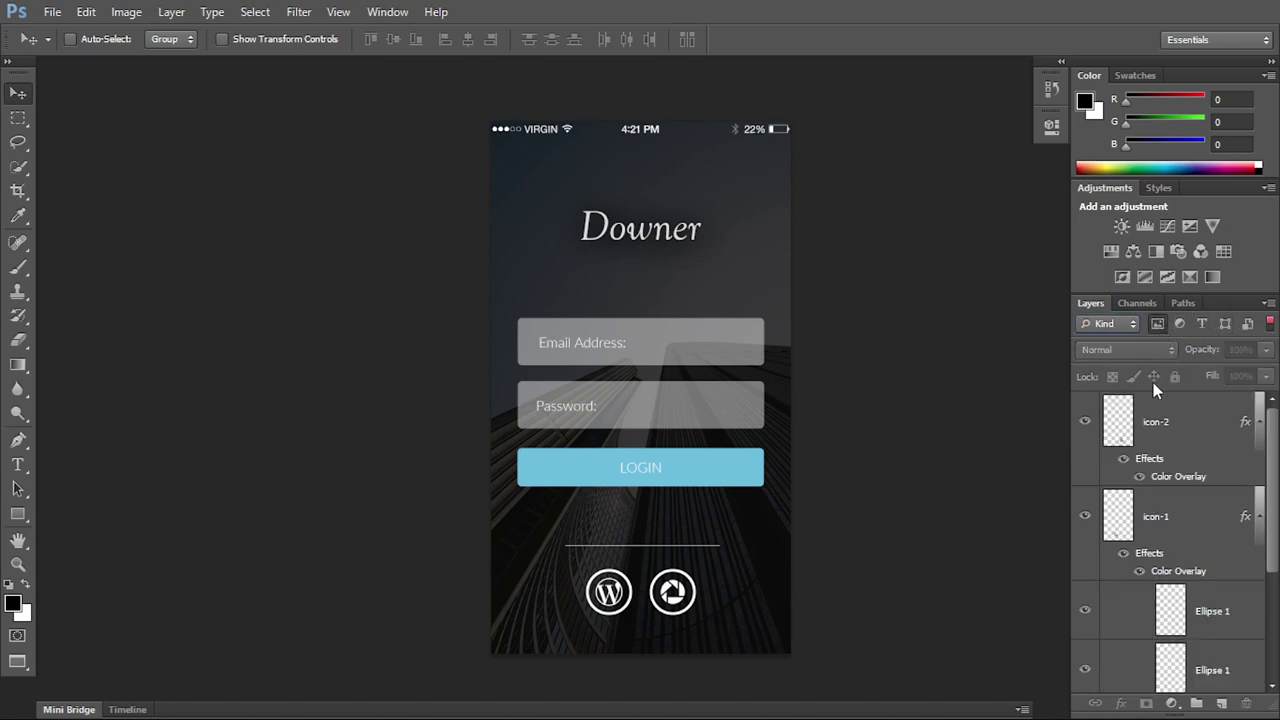
pyautogui.click(1158, 324)
pyautogui.click(1178, 324)
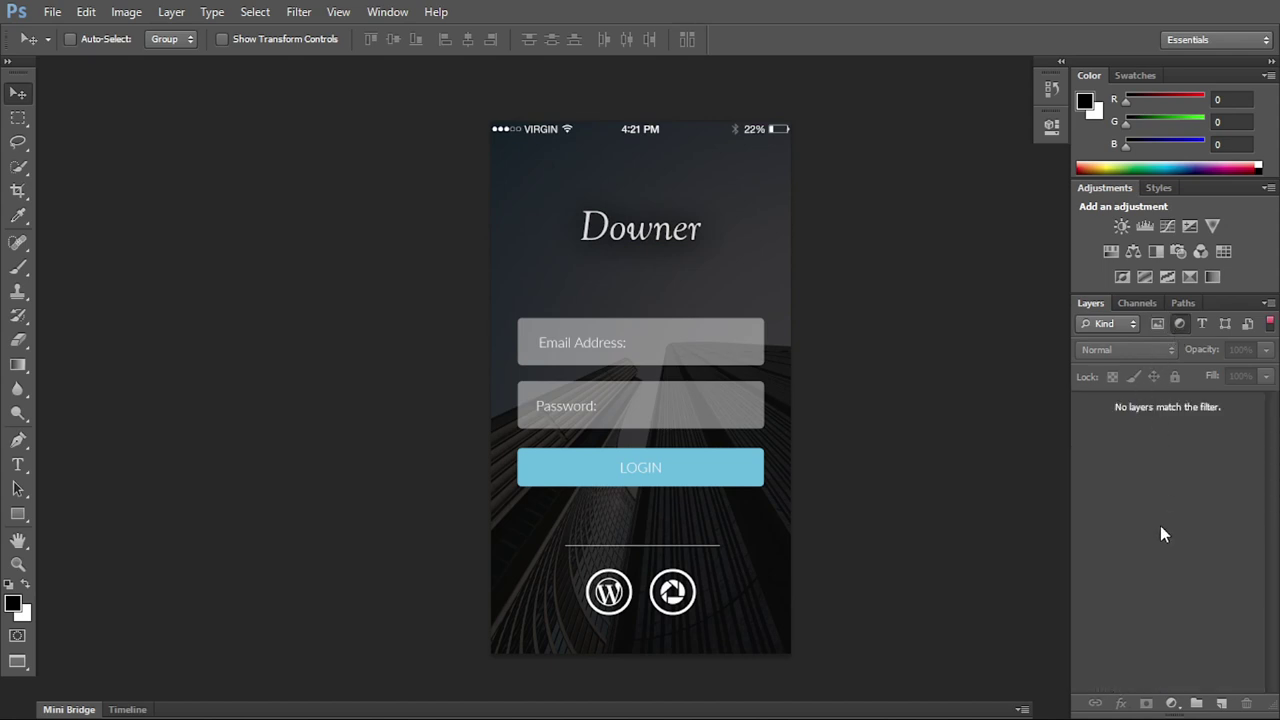
pyautogui.click(1183, 325)
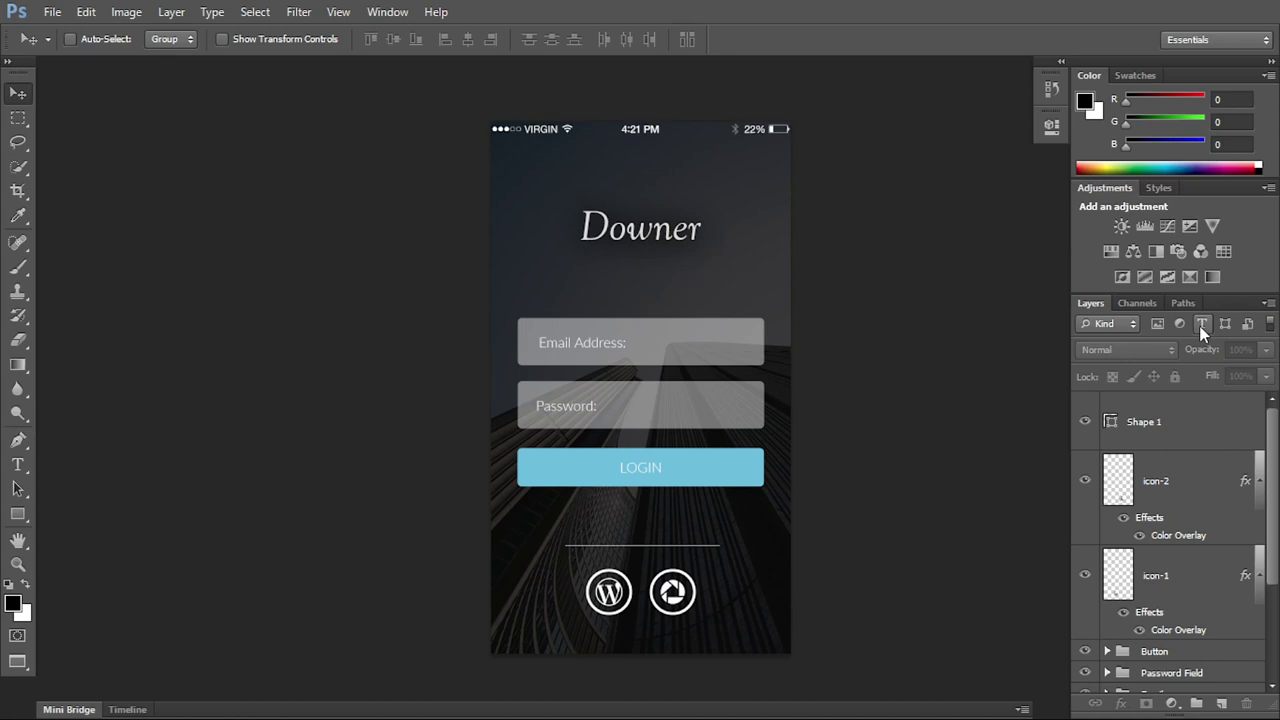
pyautogui.click(1201, 324)
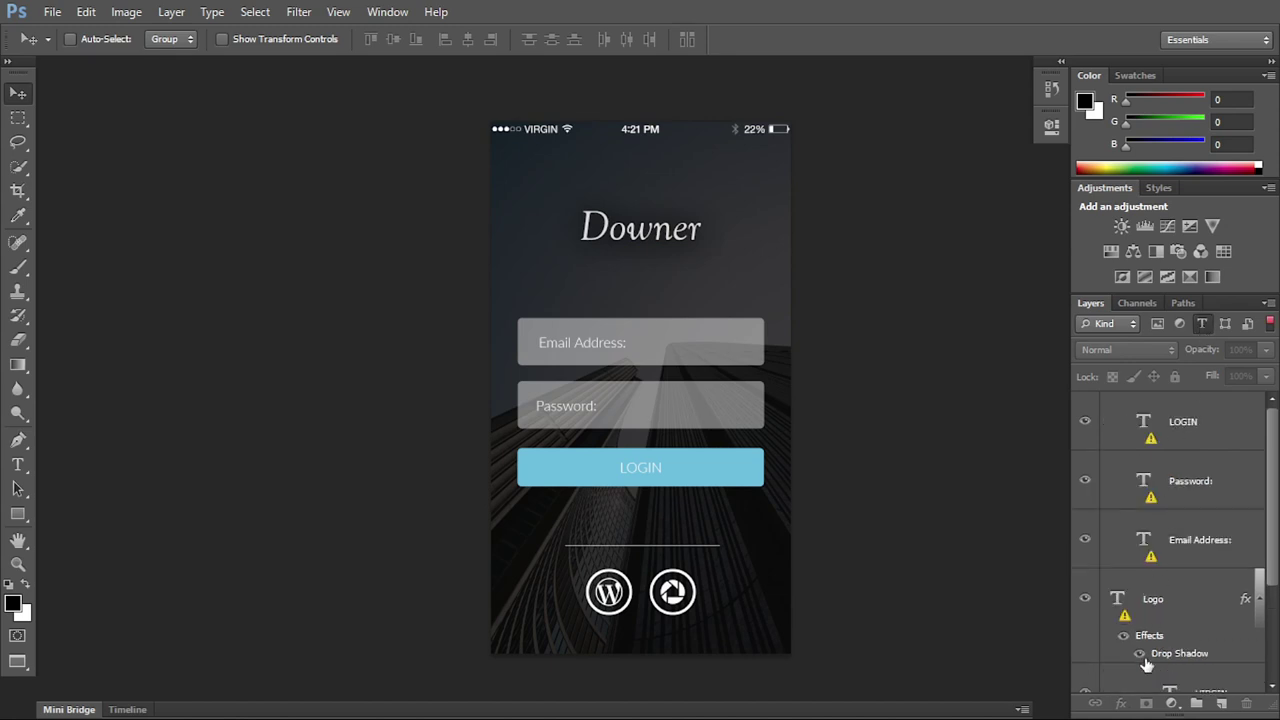
pyautogui.click(1201, 324)
pyautogui.click(1219, 323)
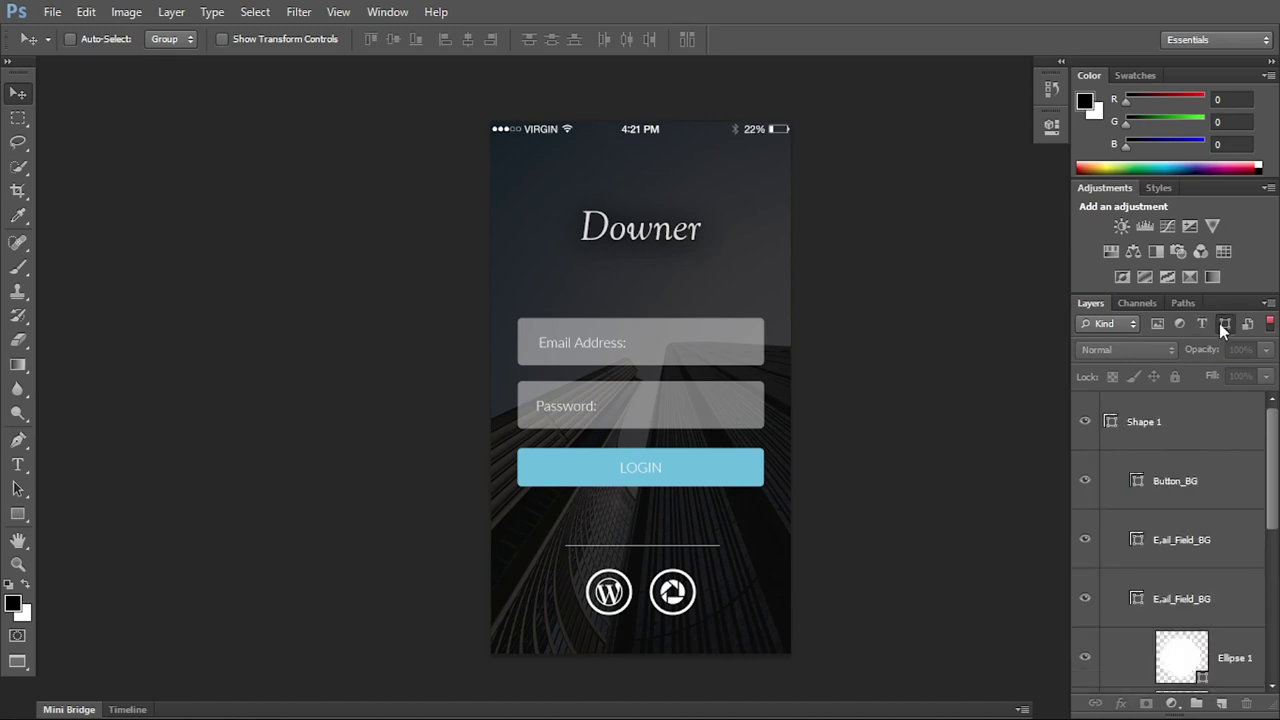
pyautogui.click(1219, 323)
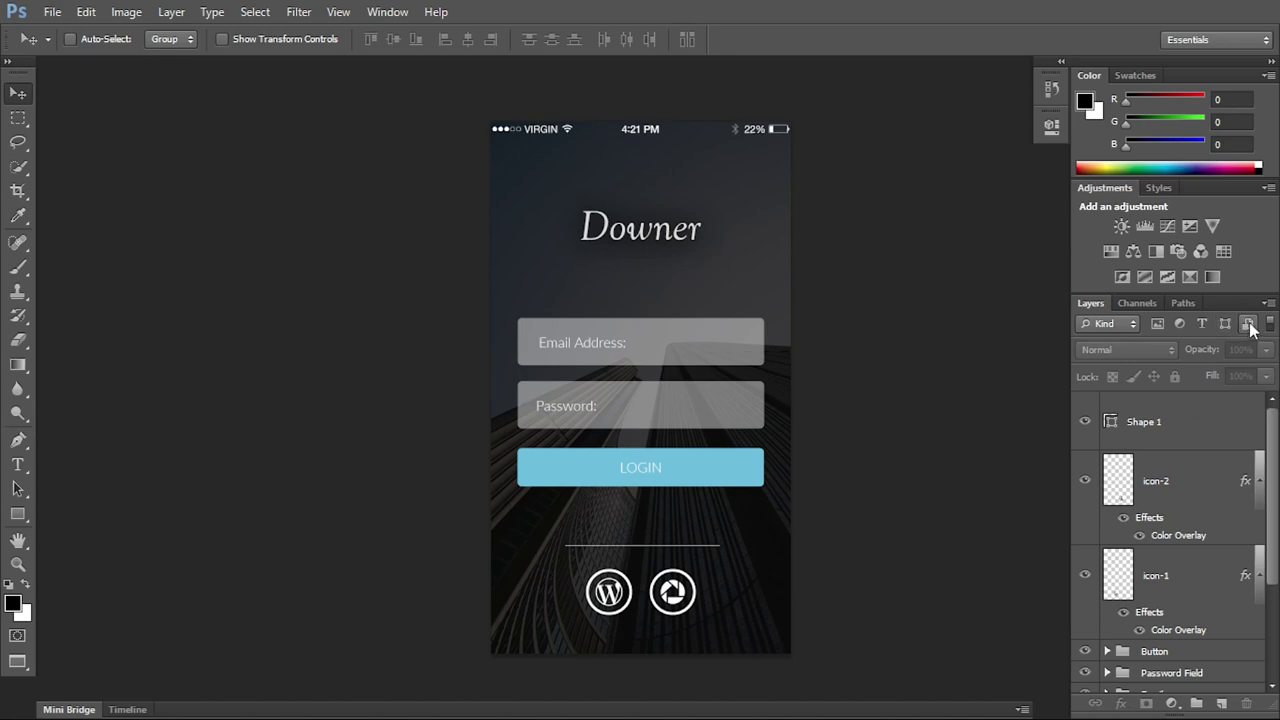
pyautogui.click(1248, 324)
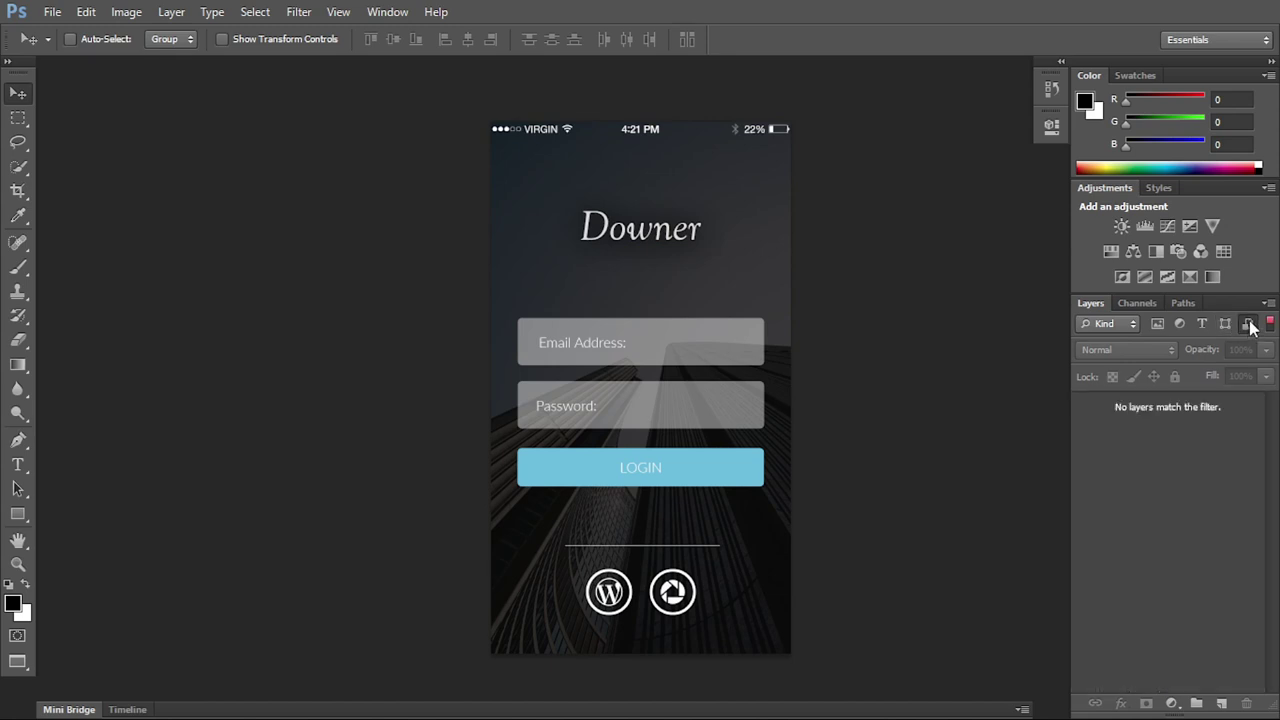
pyautogui.click(1249, 325)
# Filter the layers by Name using the text 'icon'.
pyautogui.click(1106, 323)
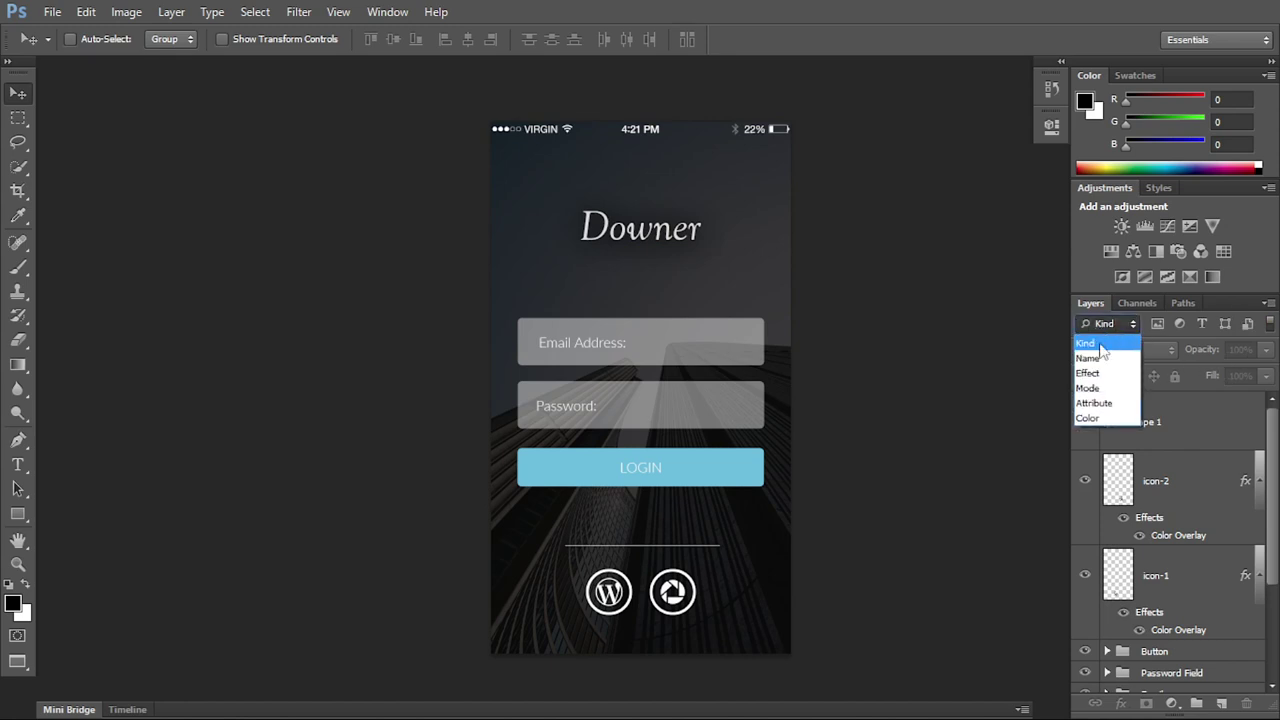
pyautogui.click(1095, 351)
pyautogui.click(1170, 324)
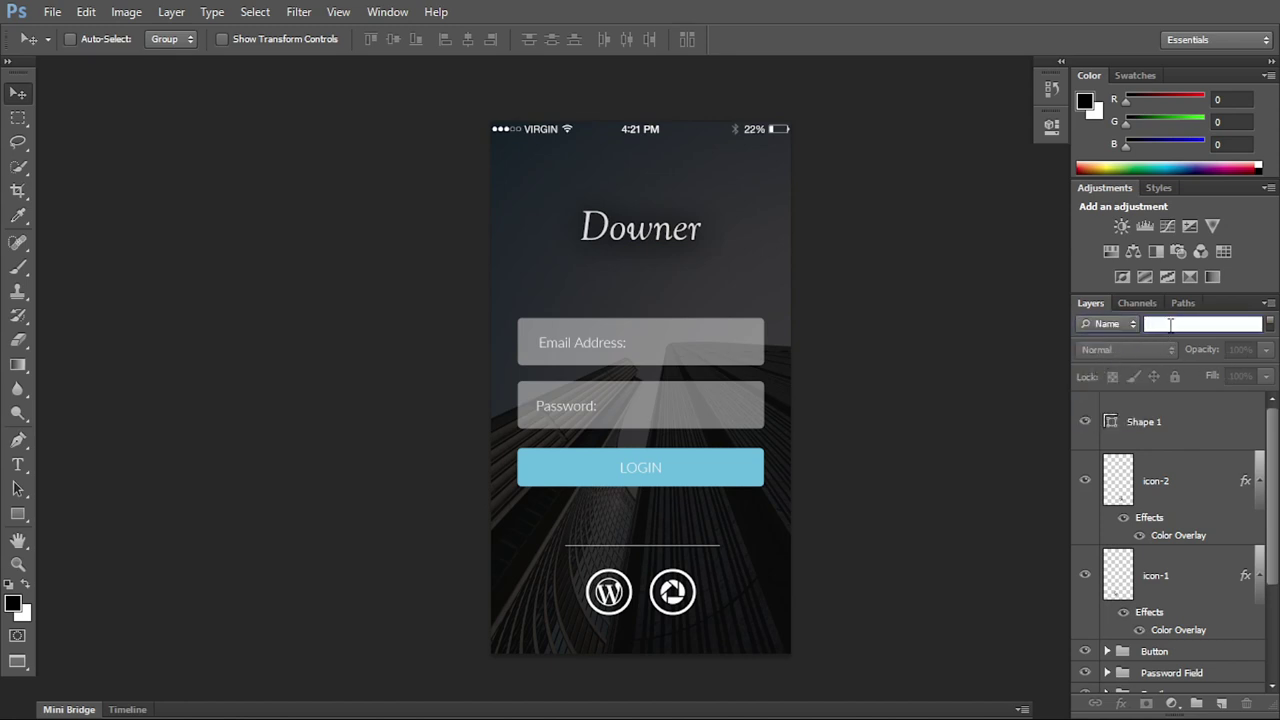
pyautogui.write('icon')
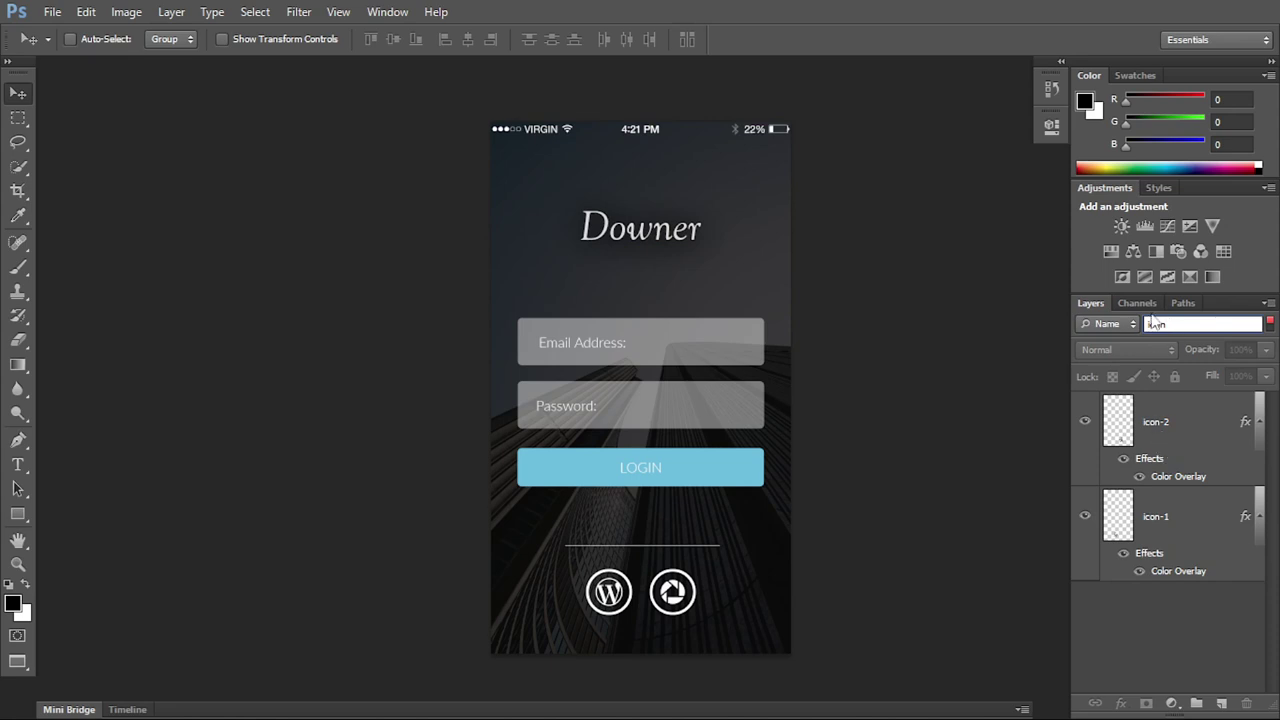
# Toggle the name filter off and on, then clear the 'icon' filter text.
pyautogui.click(1271, 324)
pyautogui.click(1271, 324)
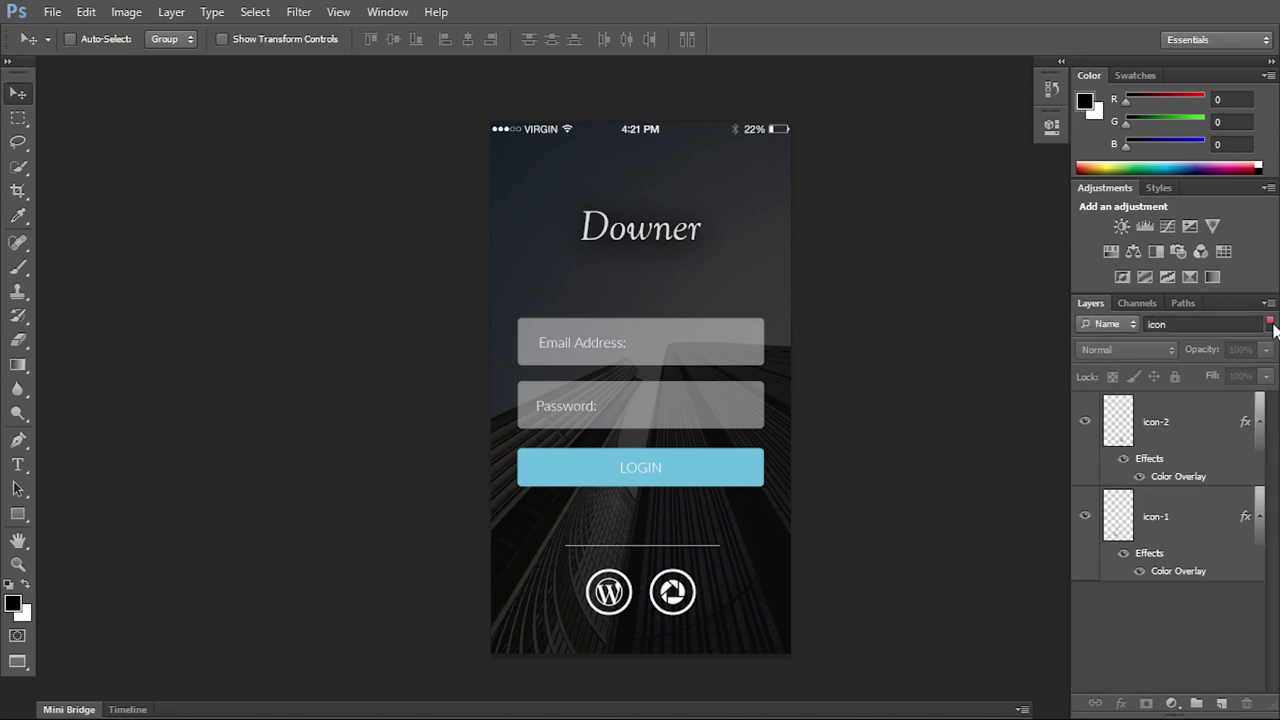
pyautogui.click(1271, 324)
pyautogui.scroll(-3, 1260, 440)
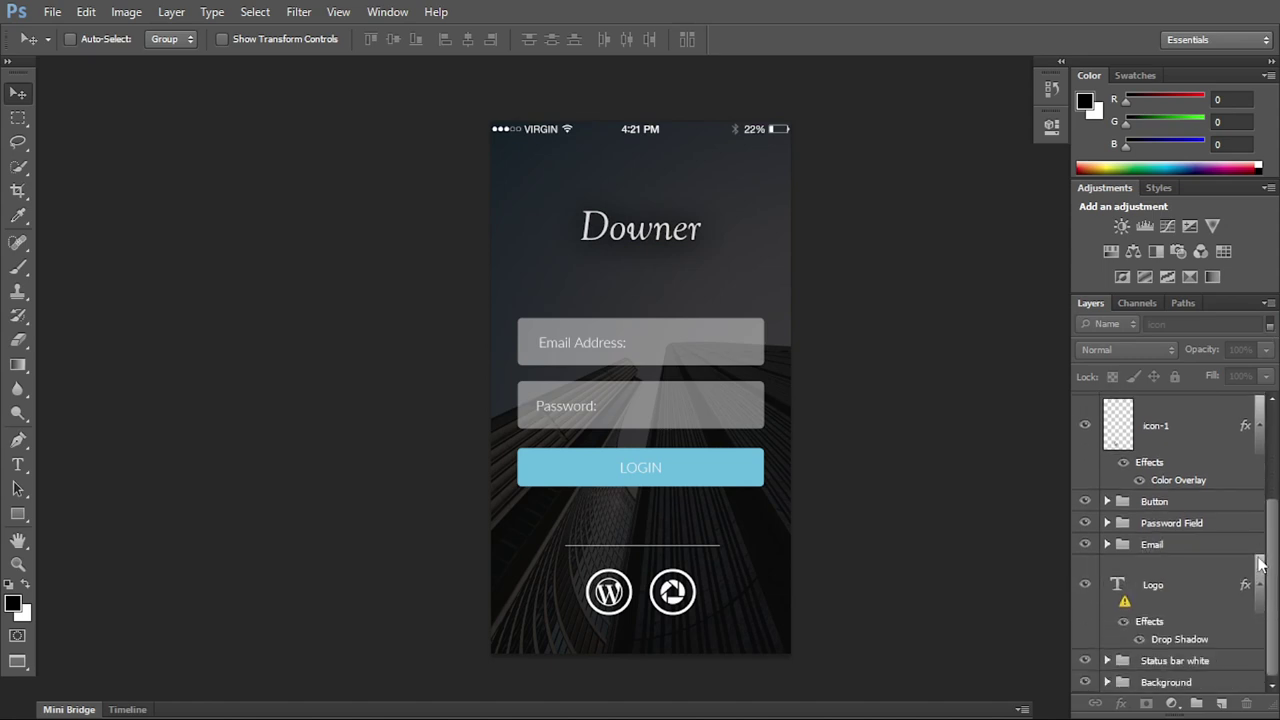
pyautogui.scroll(3, 1245, 418)
pyautogui.click(1271, 324)
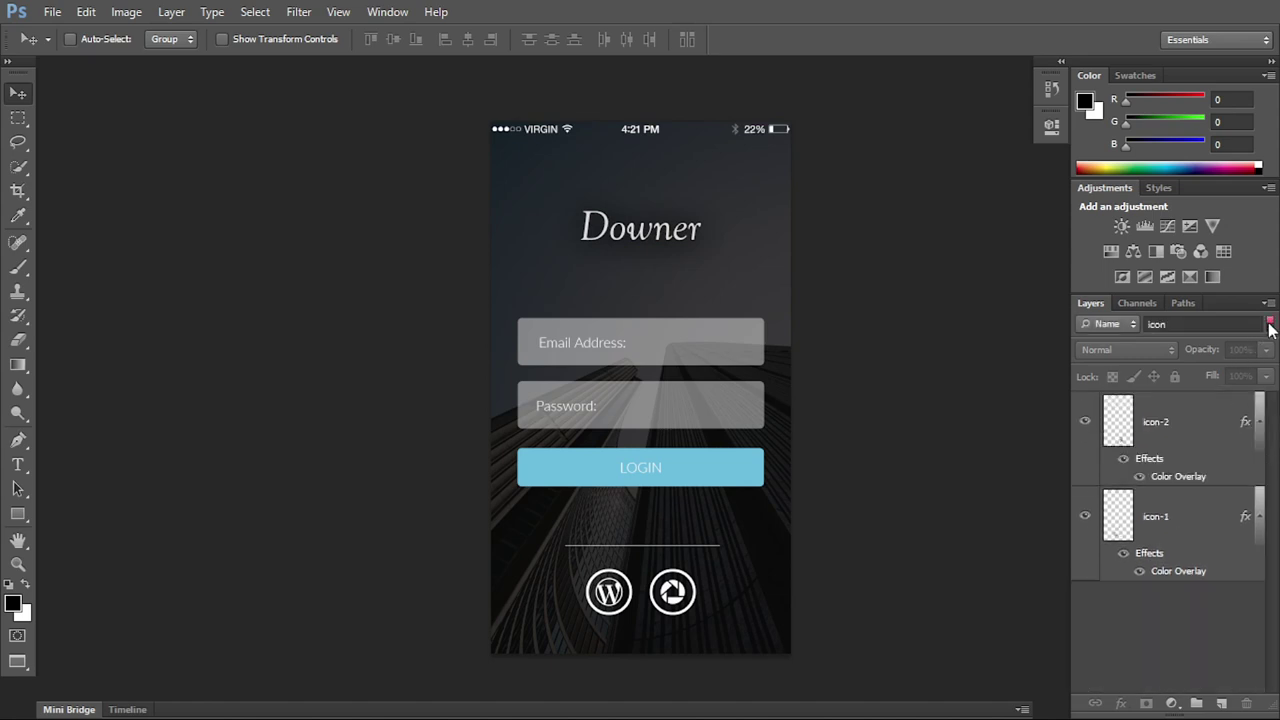
pyautogui.doubleClick(1229, 322)
pyautogui.press('BackSpace')
# Filter the layers by Effect, starting with Stroke.
pyautogui.click(1108, 324)
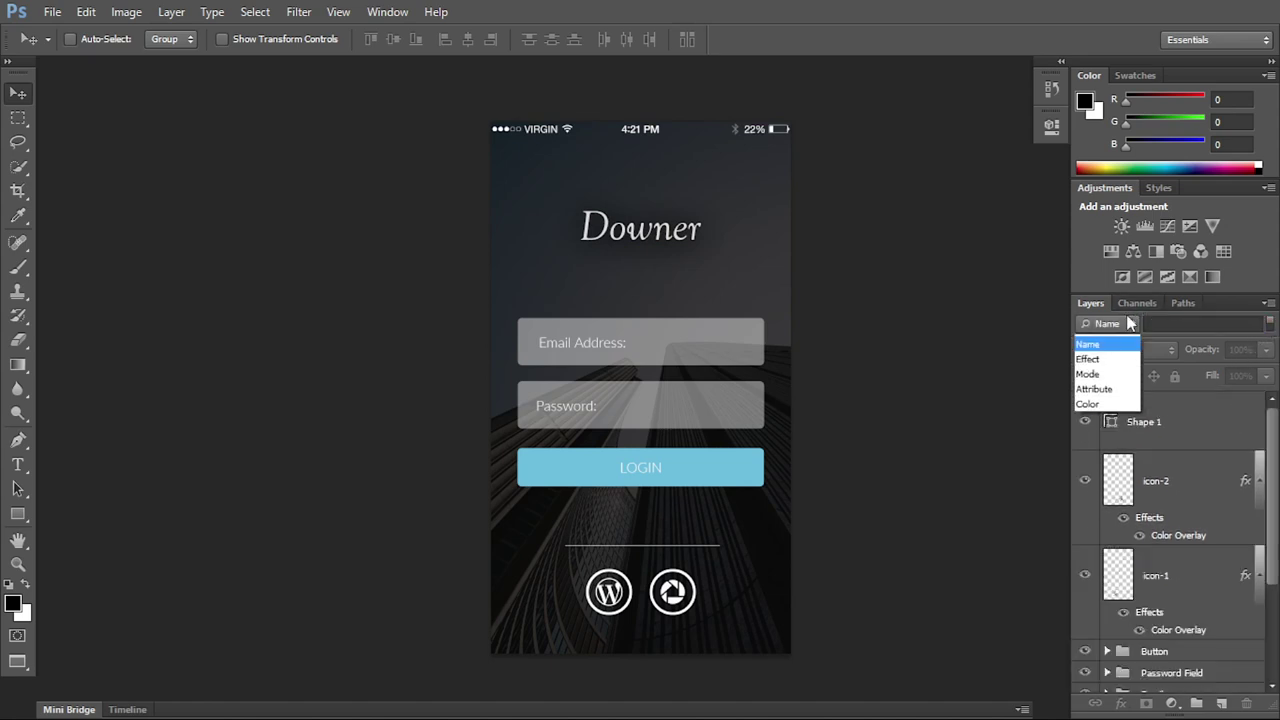
pyautogui.click(1122, 375)
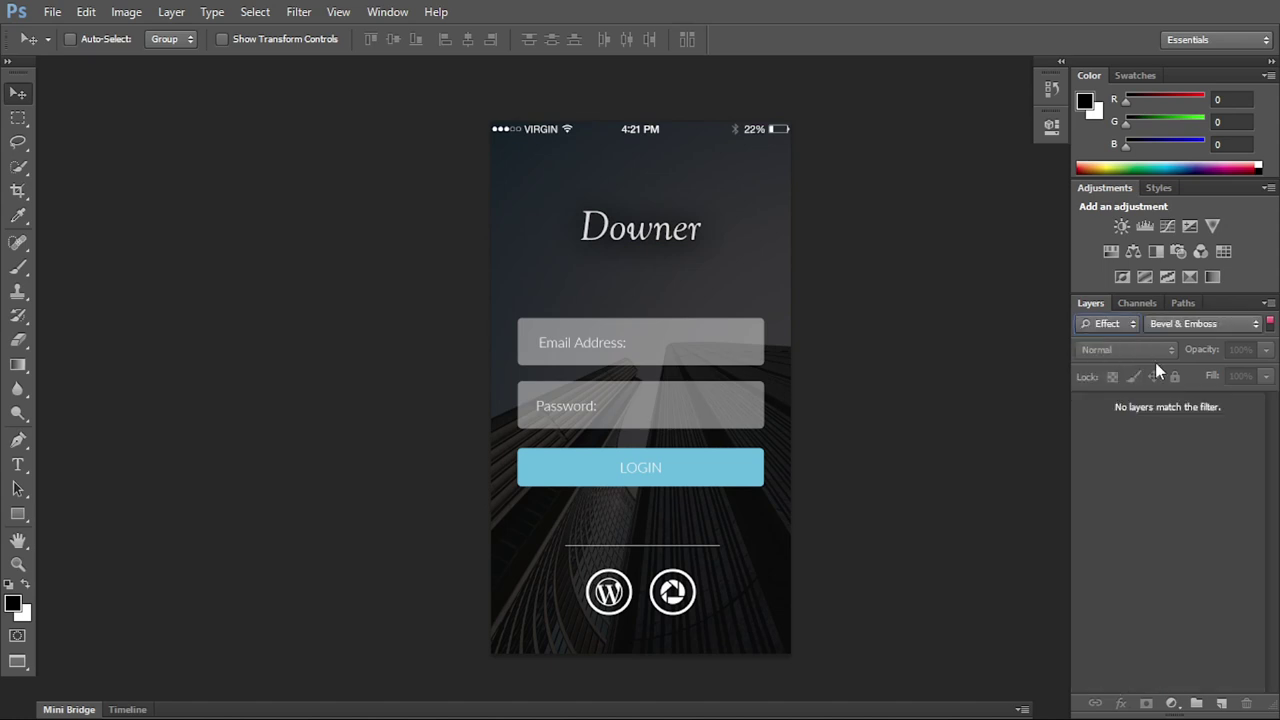
pyautogui.click(1180, 324)
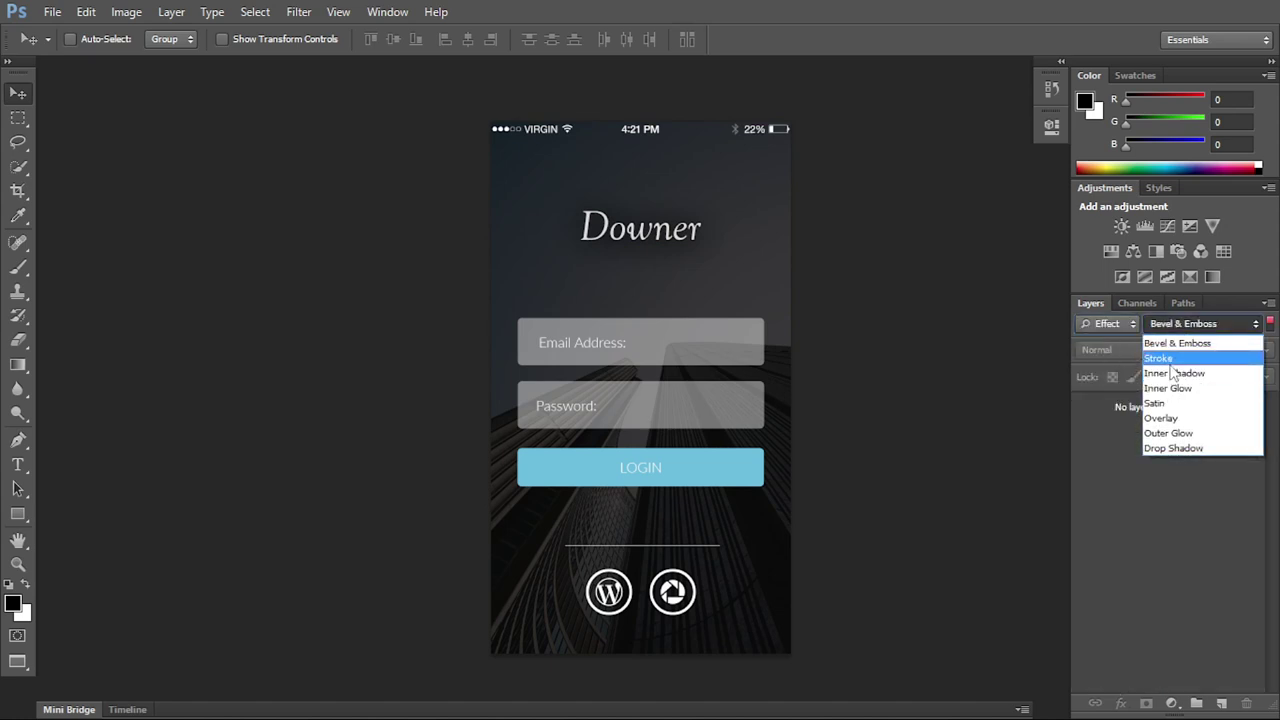
pyautogui.click(1178, 341)
# Switch the effect filter to Drop Shadow, select Logo, then try Inner Shadow.
pyautogui.click(1180, 324)
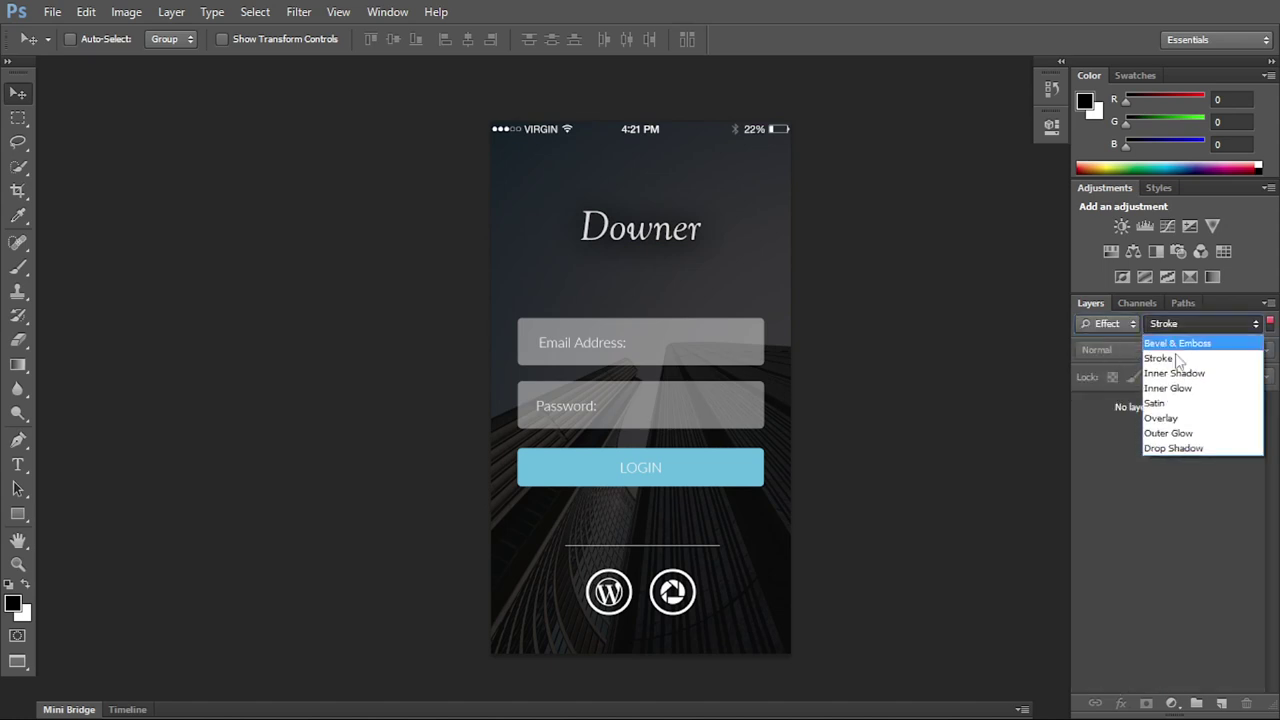
pyautogui.click(1185, 450)
pyautogui.click(1178, 430)
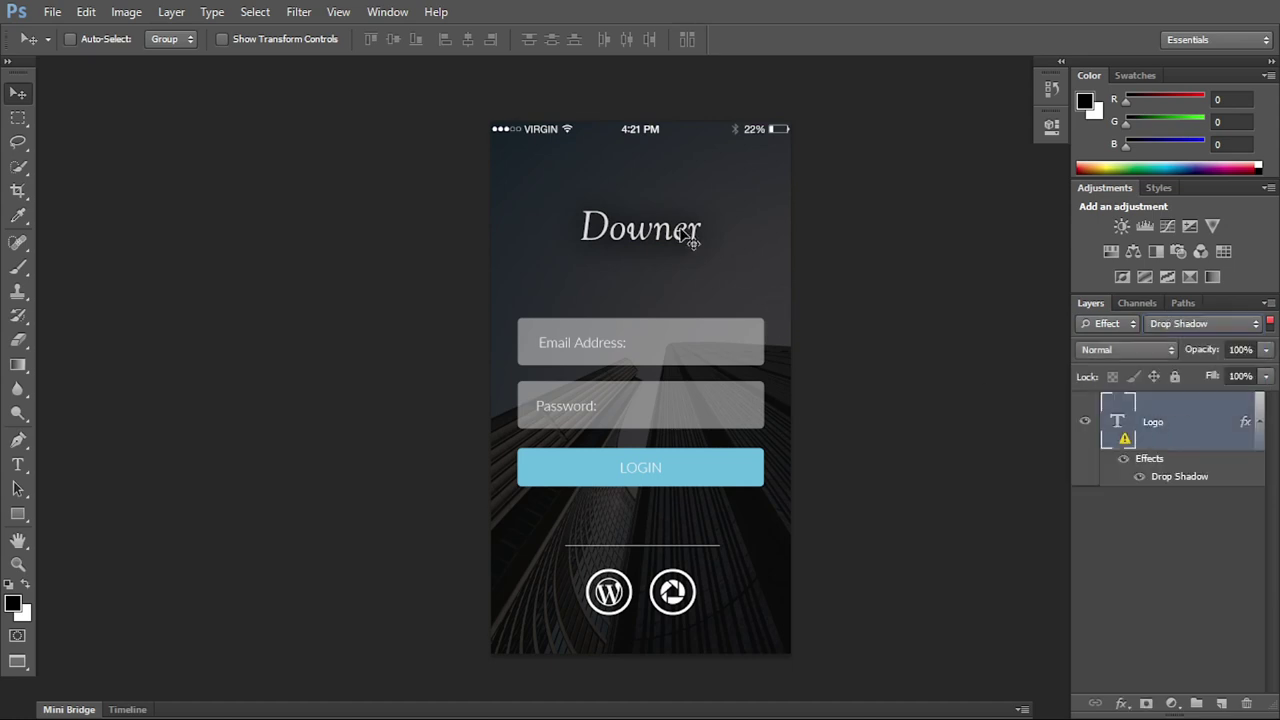
pyautogui.click(1176, 324)
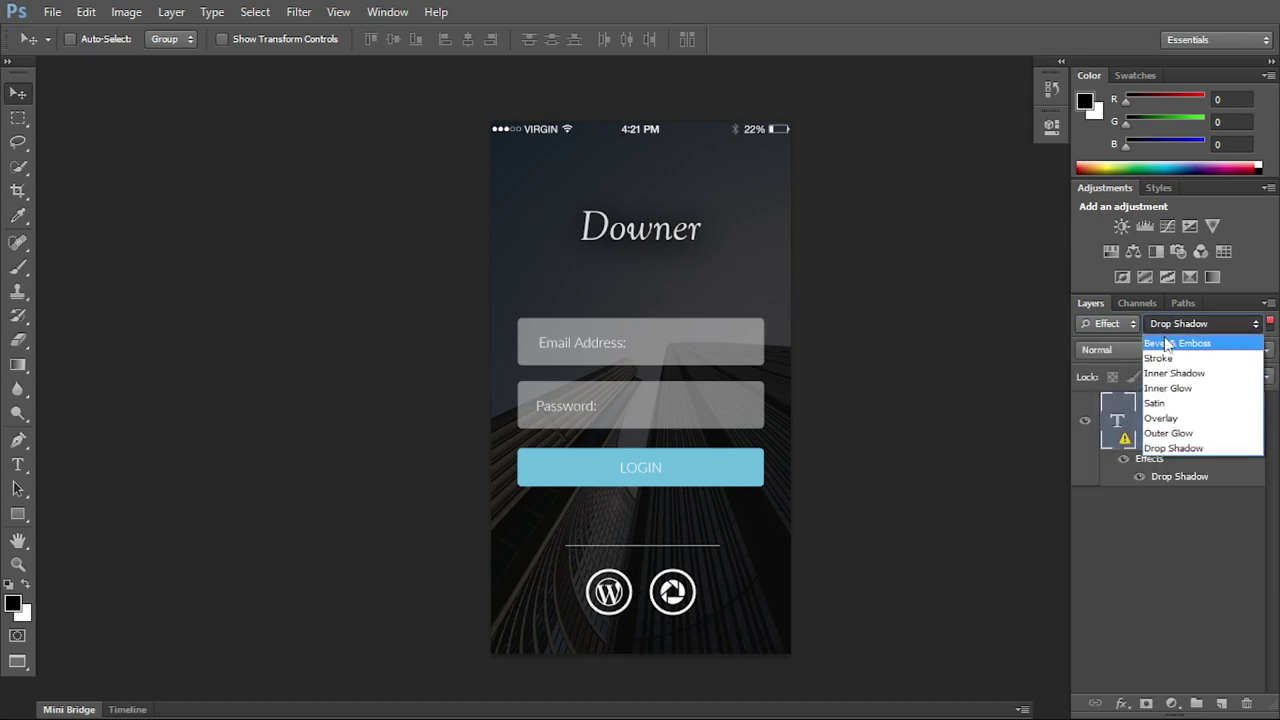
pyautogui.click(1176, 373)
# Filter the layers by blend mode, trying Subtract and then Overlay.
pyautogui.click(1107, 324)
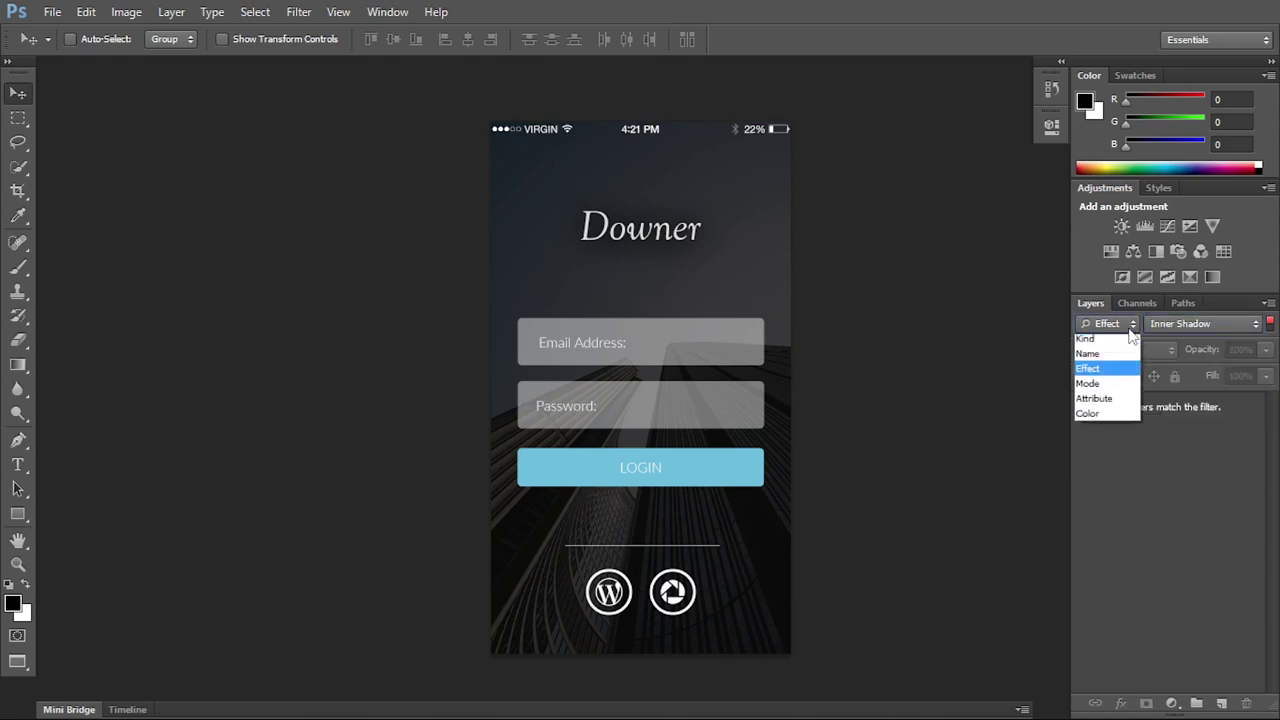
pyautogui.click(1100, 389)
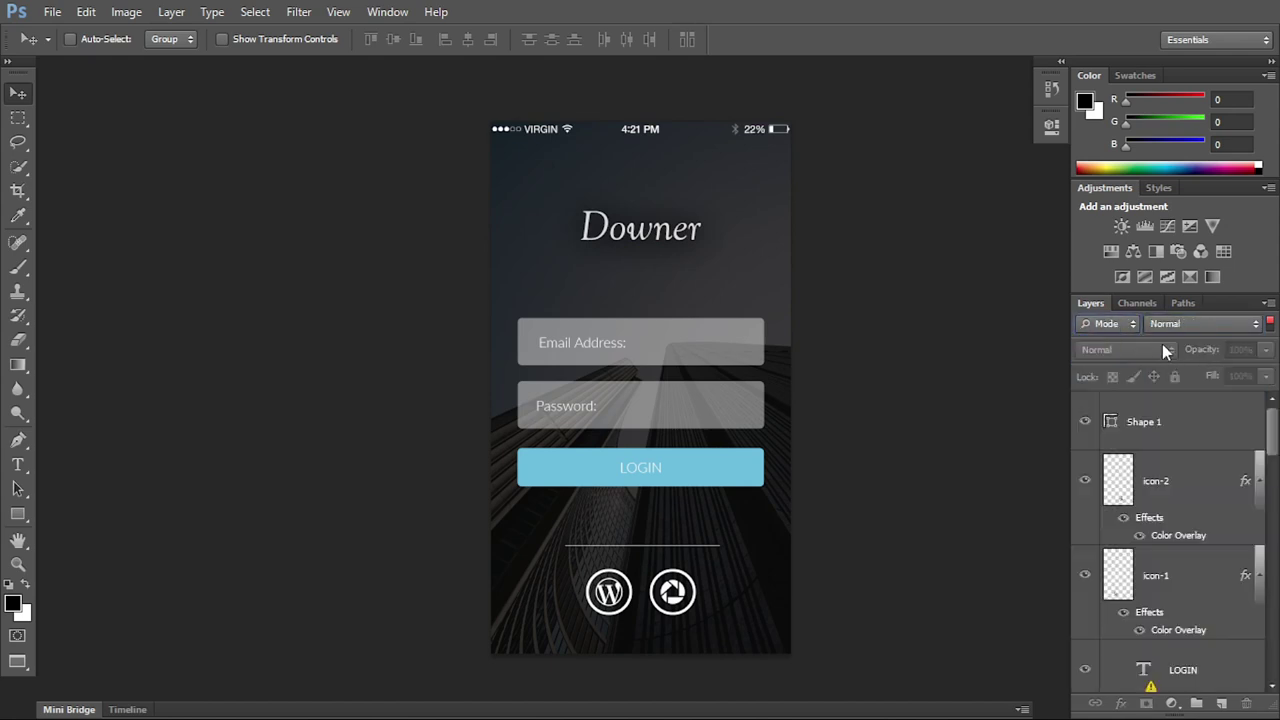
pyautogui.click(1175, 326)
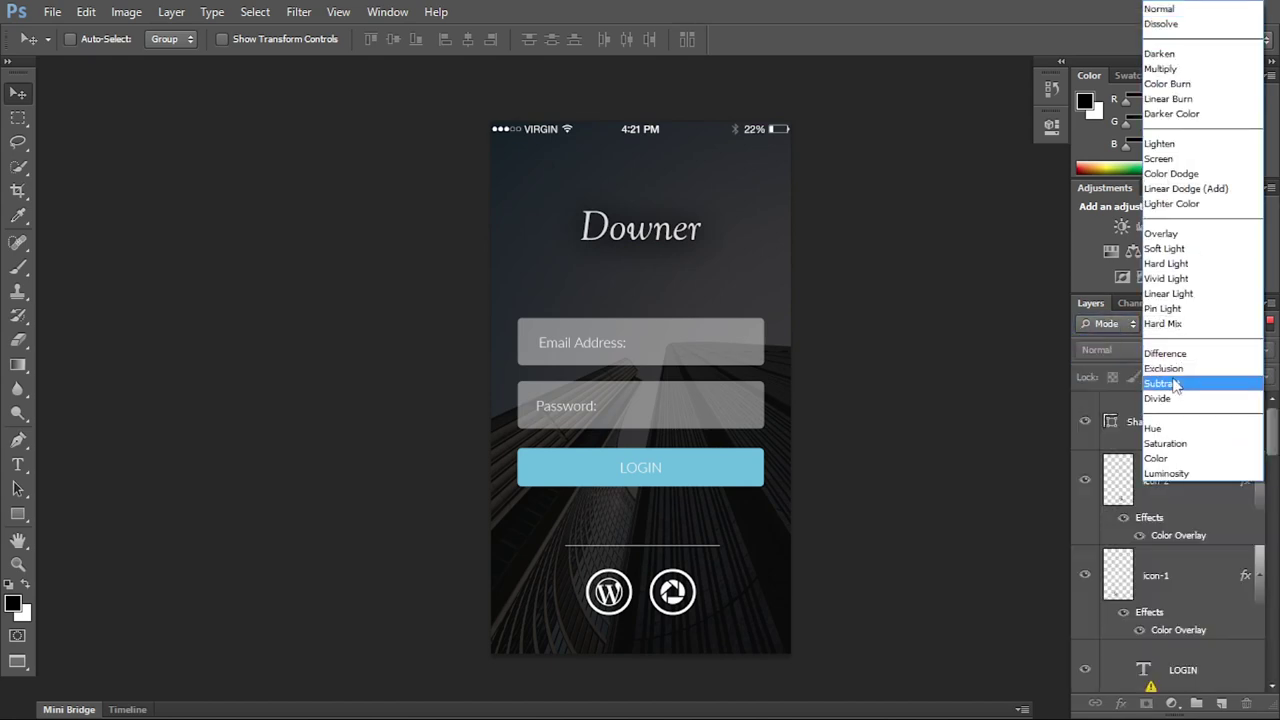
pyautogui.click(1164, 383)
pyautogui.click(1180, 327)
pyautogui.click(1176, 234)
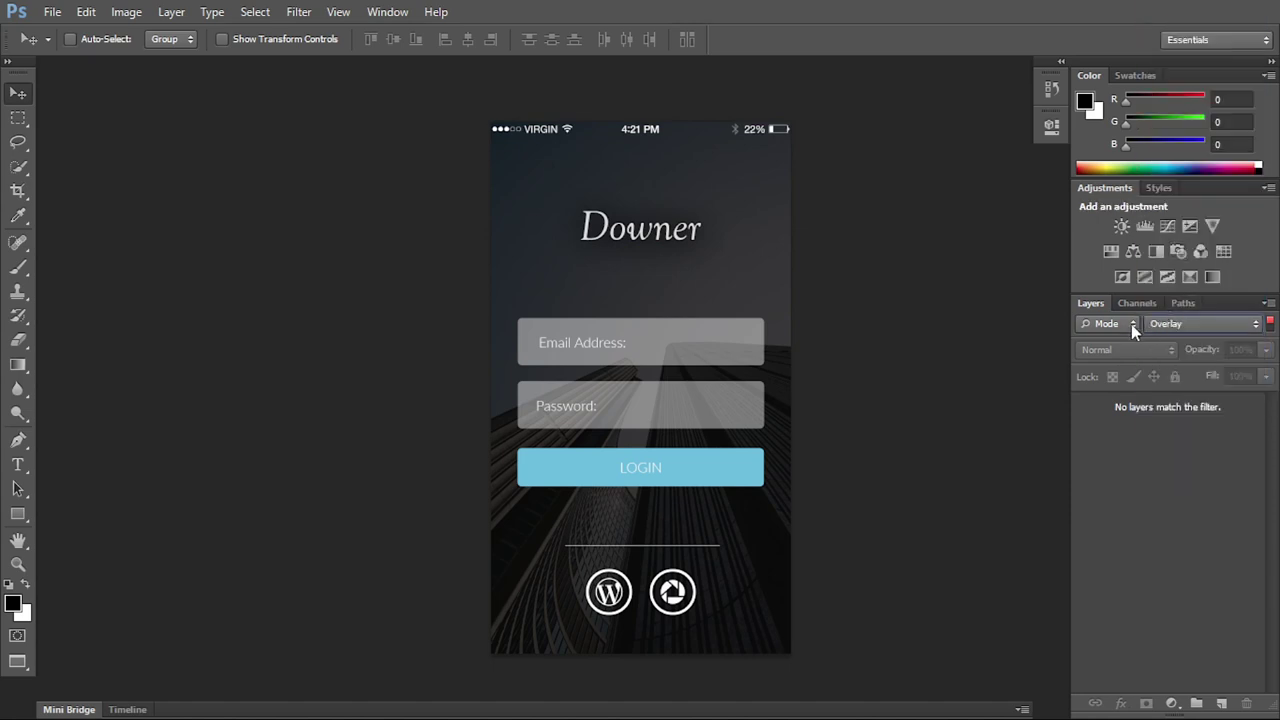
# Leave the filter type unchanged and switch layer filtering off.
pyautogui.click(1128, 324)
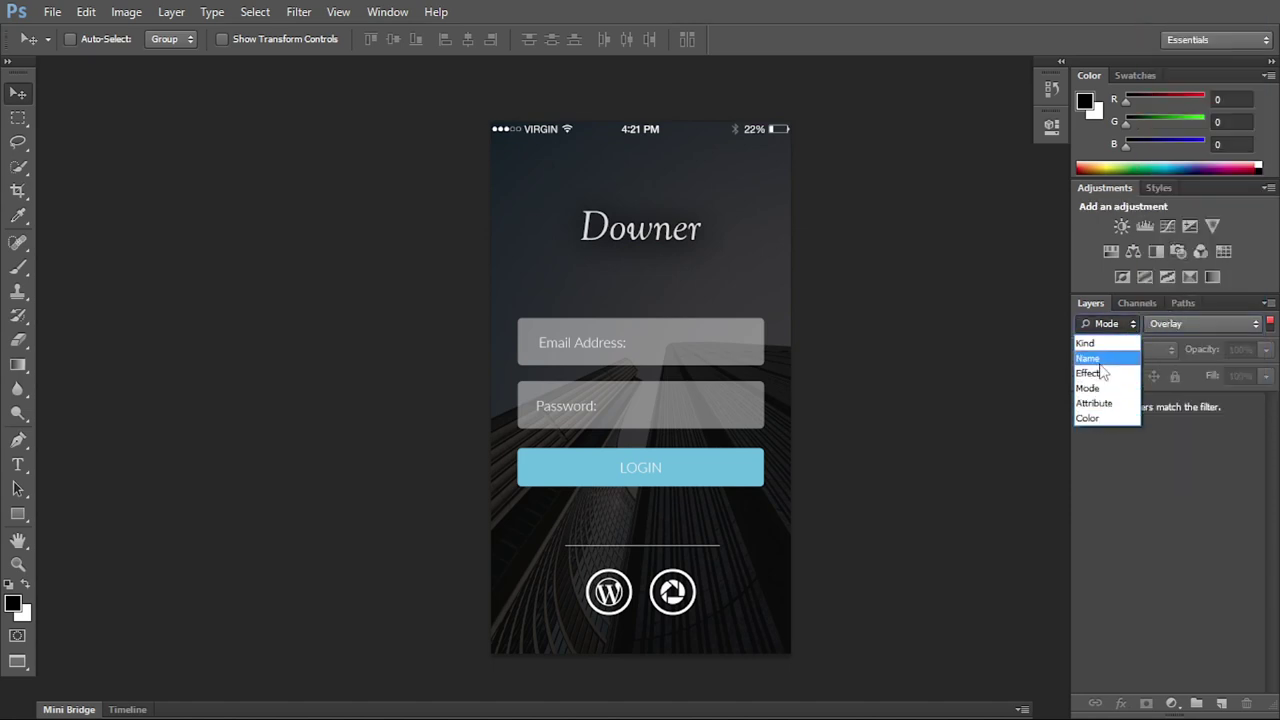
pyautogui.click(1268, 330)
pyautogui.click(1270, 326)
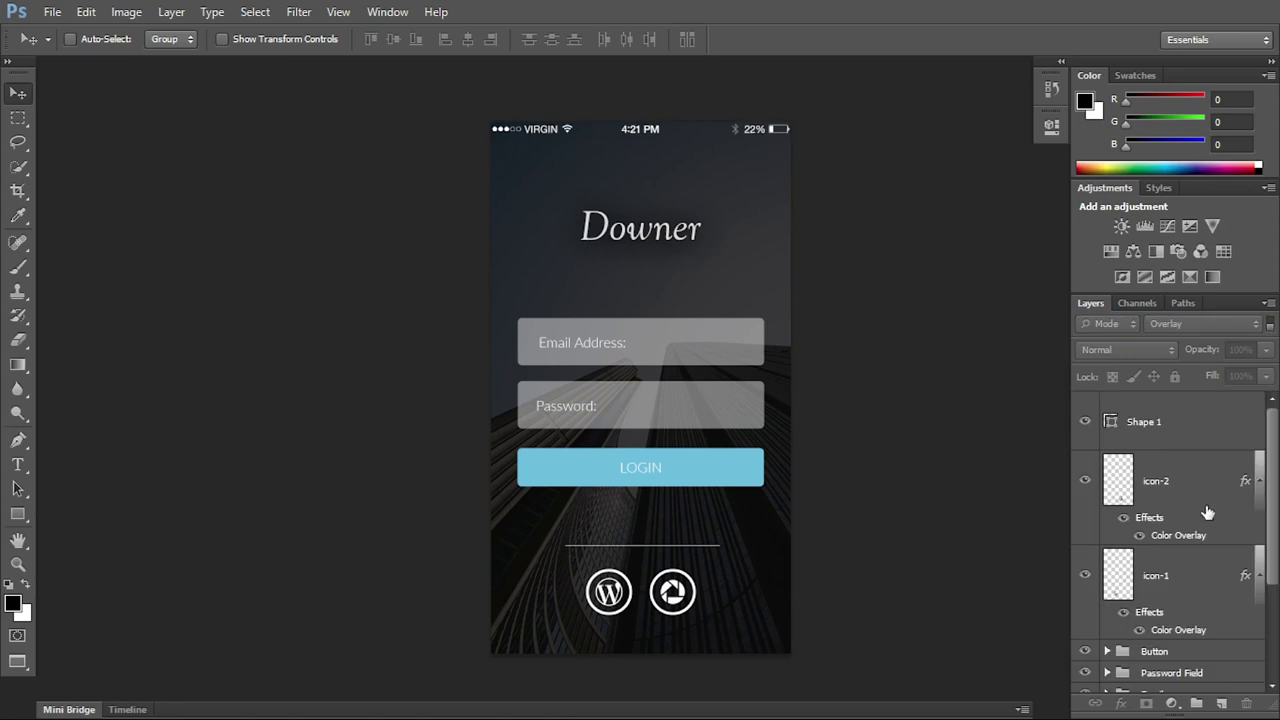
# Give Shape 1, icon-2 and icon-1 a red colour label.
pyautogui.click(1170, 440)
pyautogui.keyDown('shift'); pyautogui.click(1163, 578); pyautogui.keyUp('shift')
pyautogui.rightClick(1163, 578)
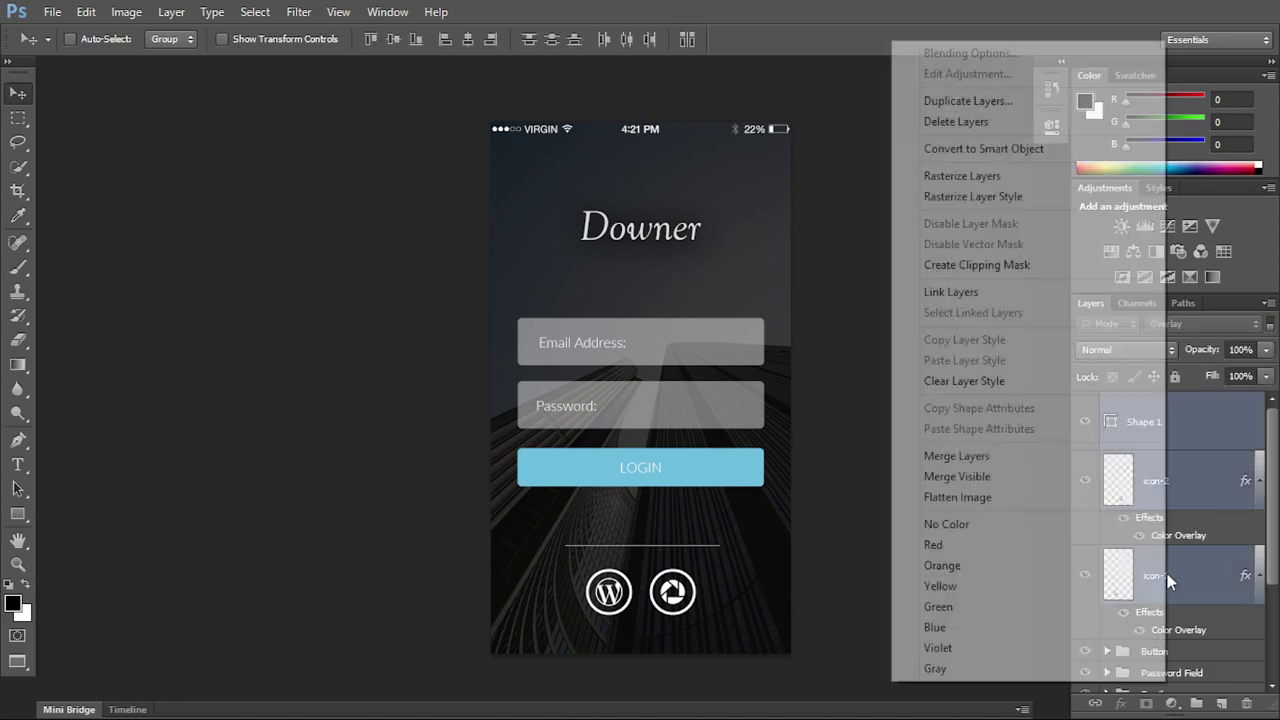
pyautogui.click(1027, 540)
# Give the Button, Password Field and Email groups a green colour label.
pyautogui.scroll(-3, 1215, 600)
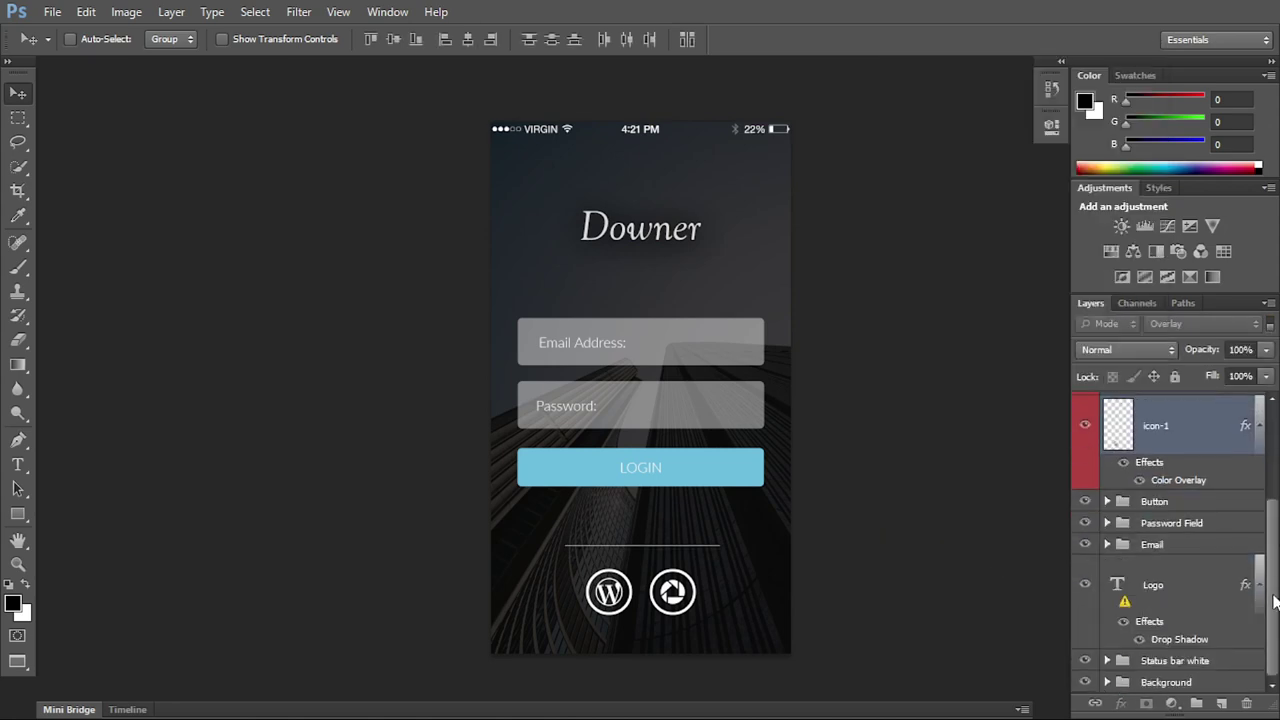
pyautogui.click(1163, 522)
pyautogui.keyDown('shift'); pyautogui.click(1157, 503); pyautogui.keyUp('shift')
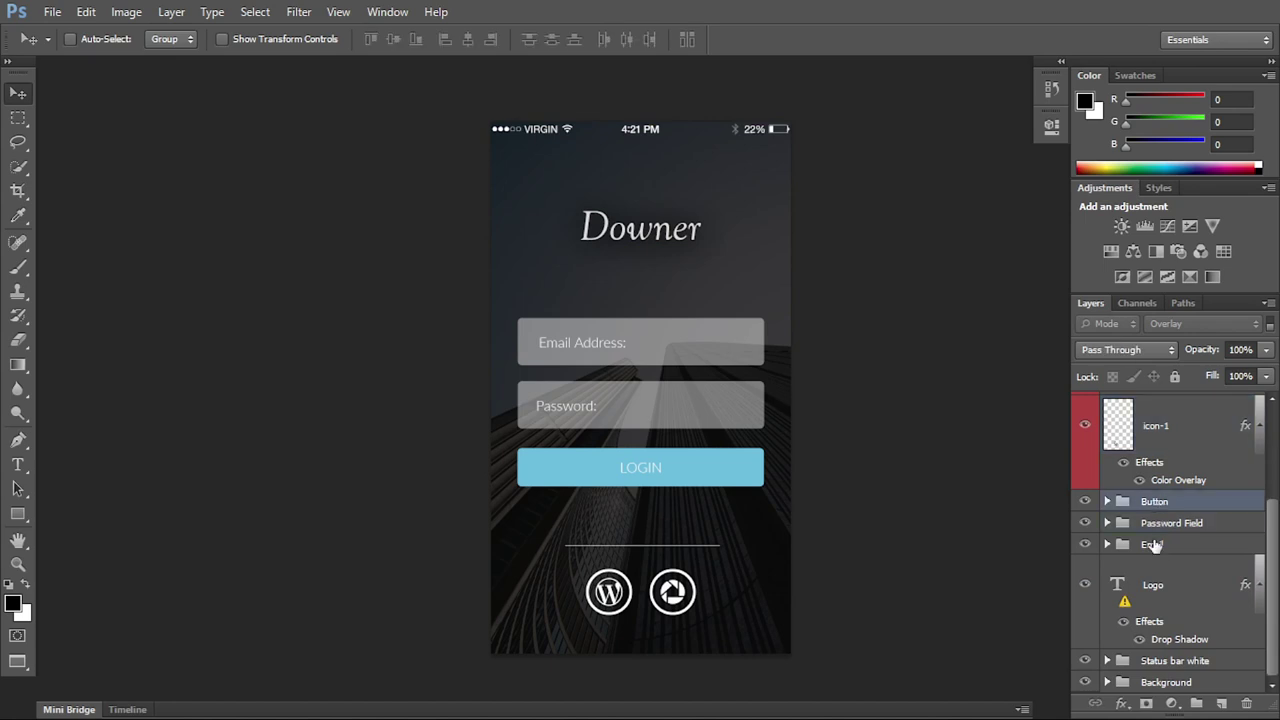
pyautogui.keyDown('shift'); pyautogui.click(1152, 544); pyautogui.keyUp('shift')
pyautogui.rightClick(1155, 544)
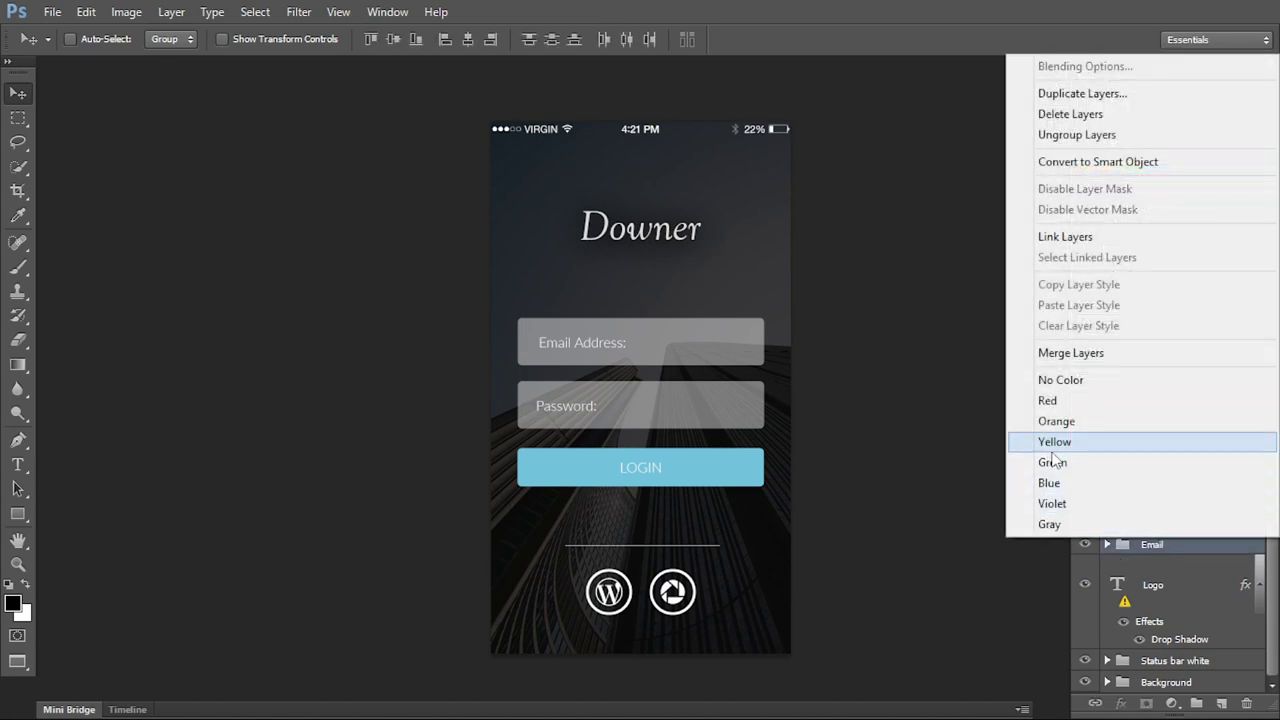
pyautogui.click(1060, 463)
# Label Logo, Status bar white and Background yellow, then change their blending mode.
pyautogui.click(1202, 603)
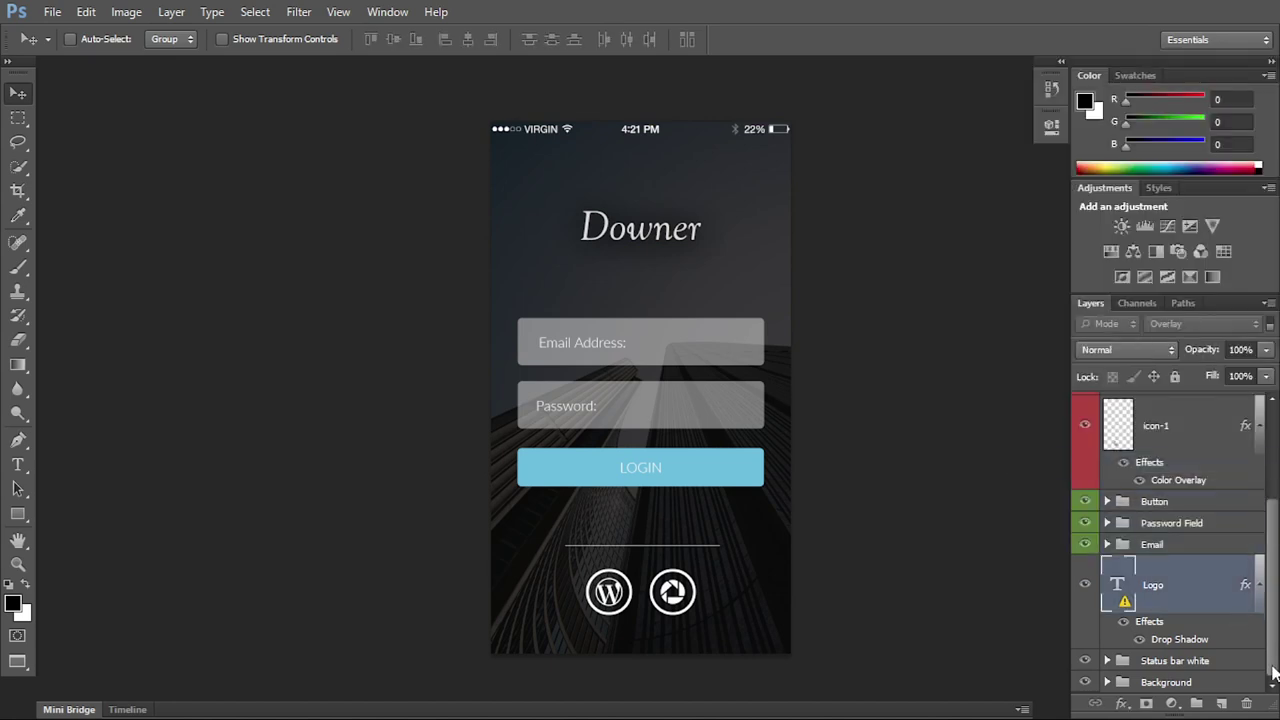
pyautogui.keyDown('shift'); pyautogui.click(1166, 682); pyautogui.keyUp('shift')
pyautogui.rightClick(1166, 682)
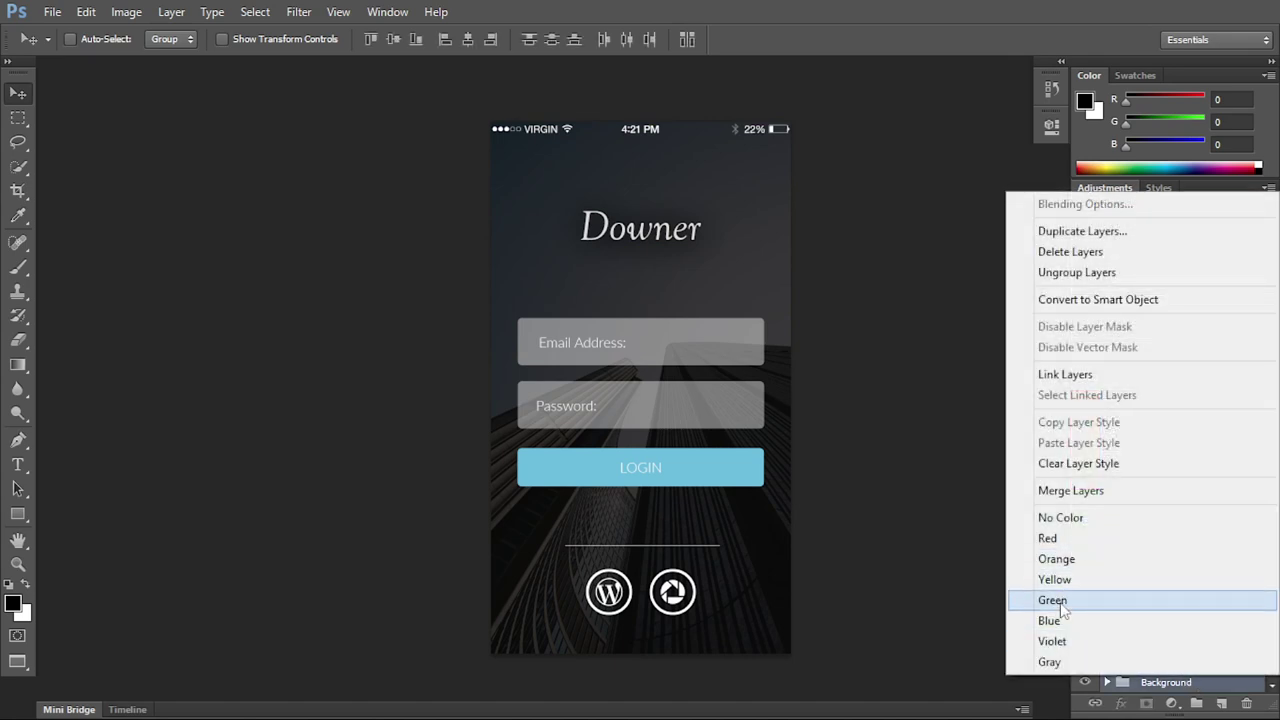
pyautogui.click(1055, 579)
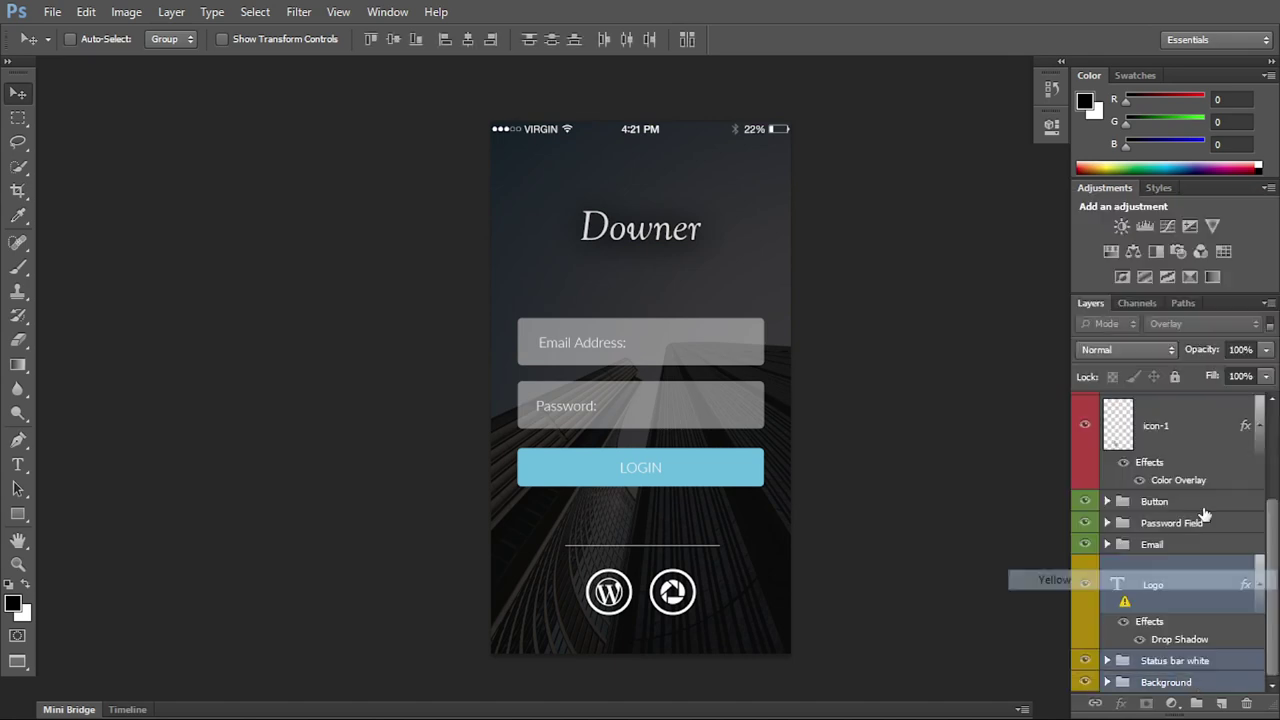
pyautogui.click(1131, 350)
pyautogui.click(1127, 344)
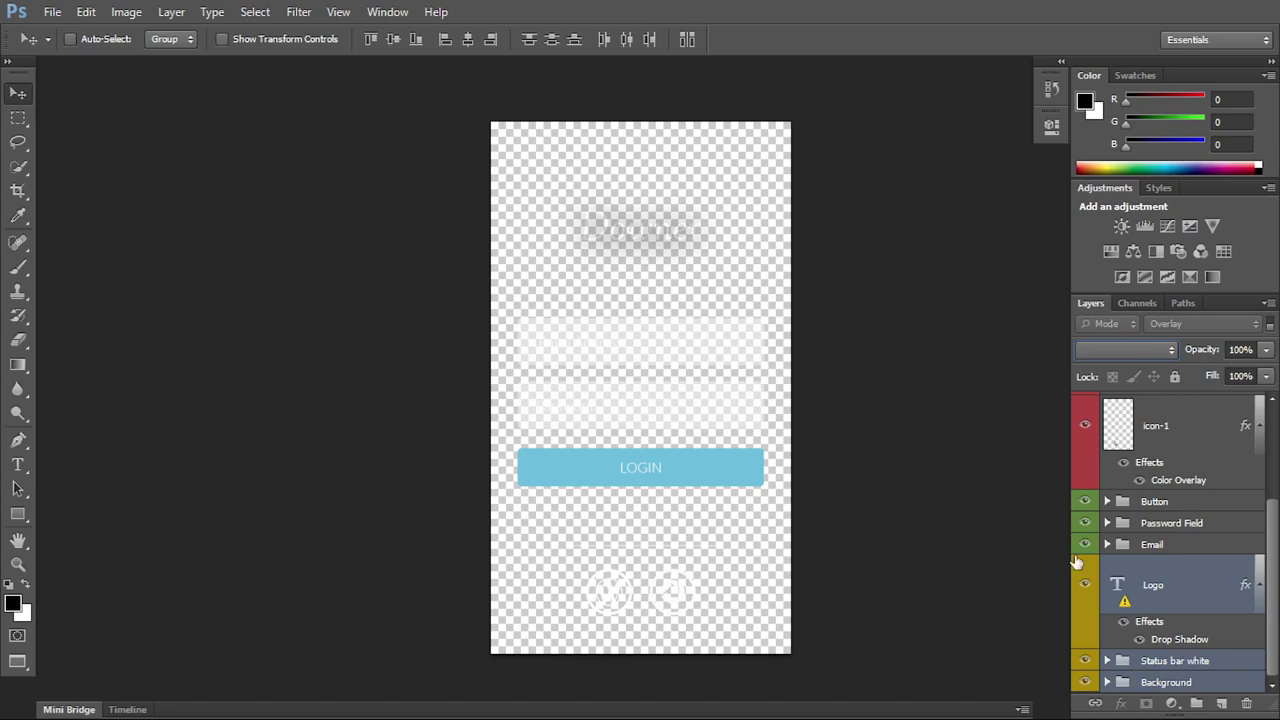
# Select the Logo layer and turn layer filtering back on.
pyautogui.moveTo(1271, 614); pyautogui.dragTo(1275, 497)
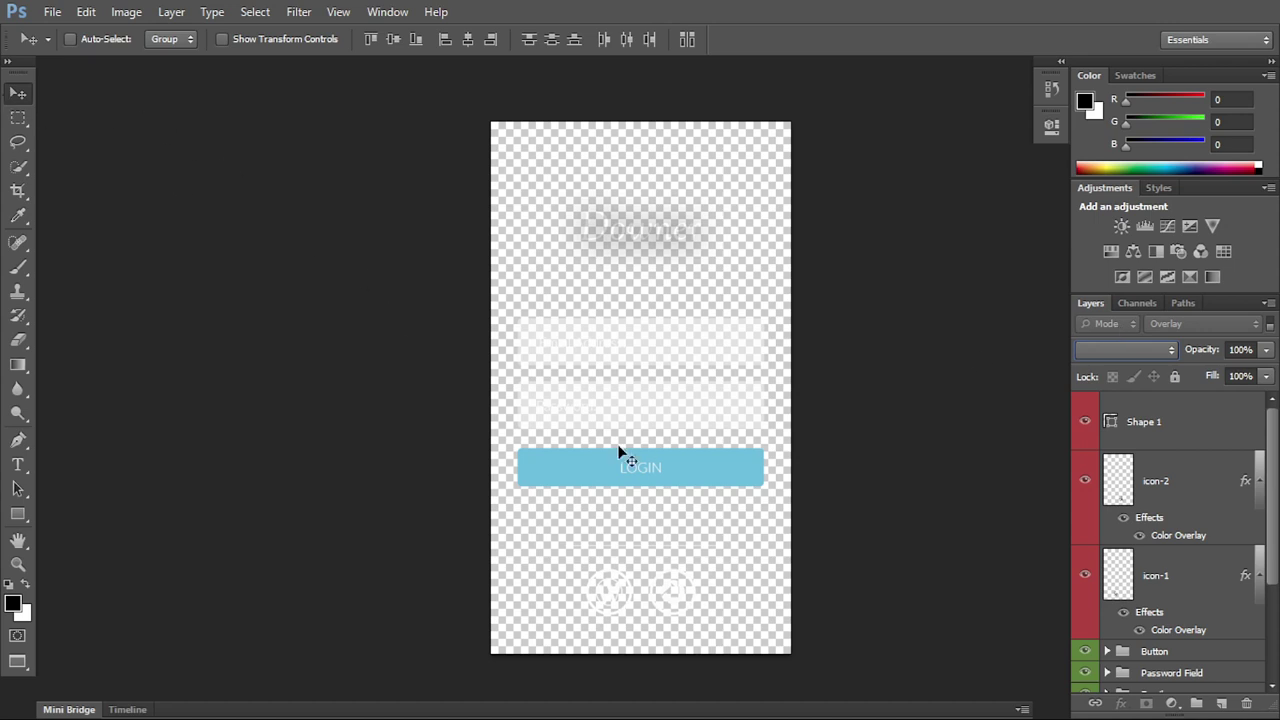
pyautogui.keyDown('ctrl'); pyautogui.click(658, 465); pyautogui.keyUp('ctrl')
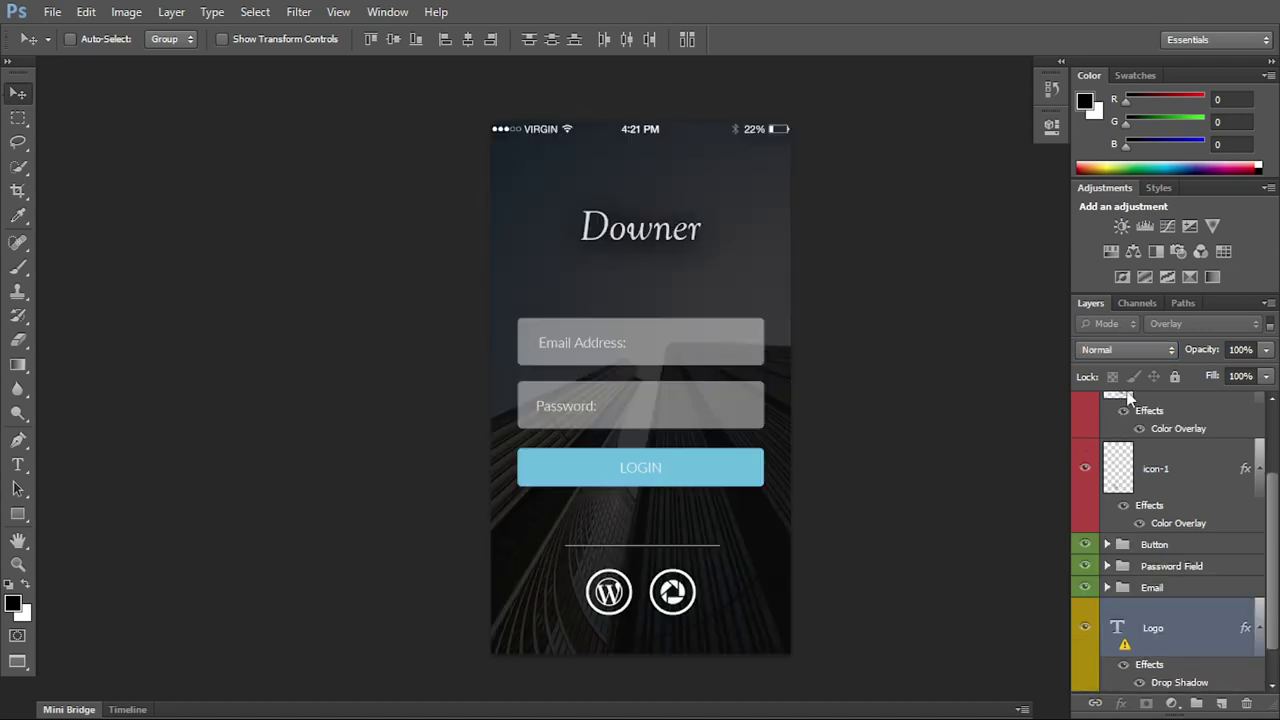
pyautogui.scroll(5, 1200, 500)
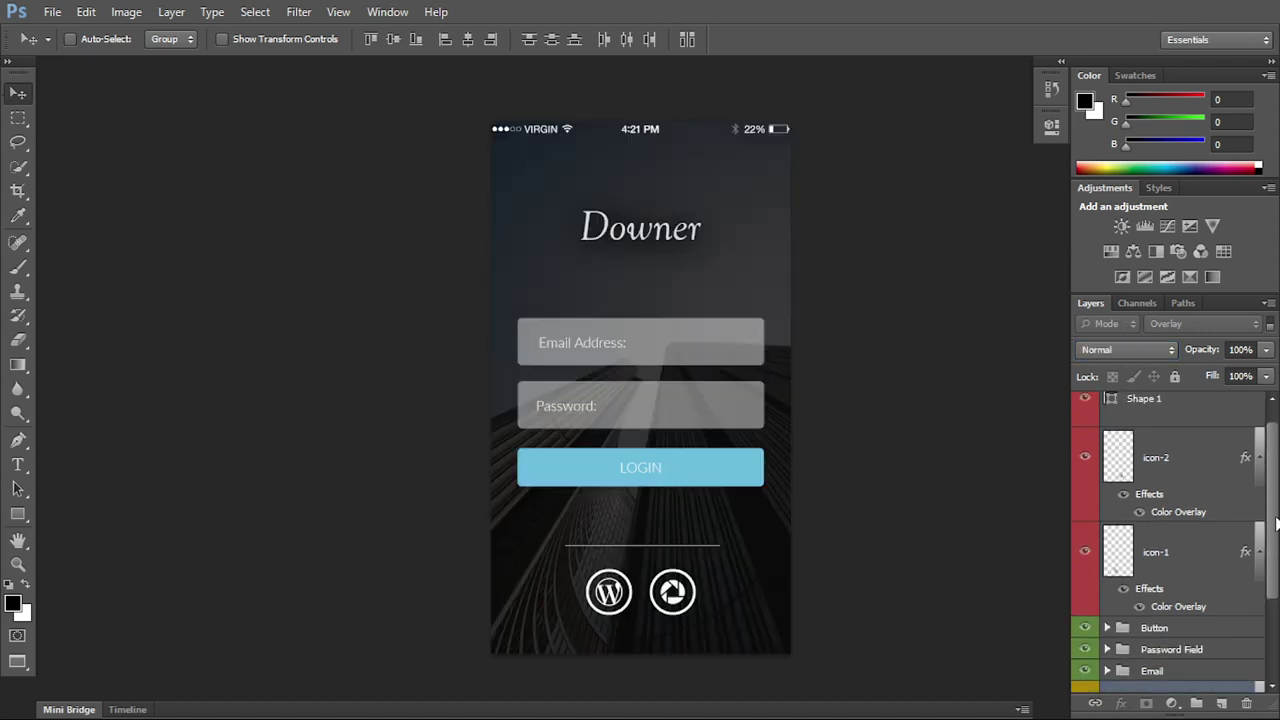
pyautogui.click(1270, 324)
# Filter the layers by Color label, trying Red, then Yellow, then Green.
pyautogui.click(1106, 323)
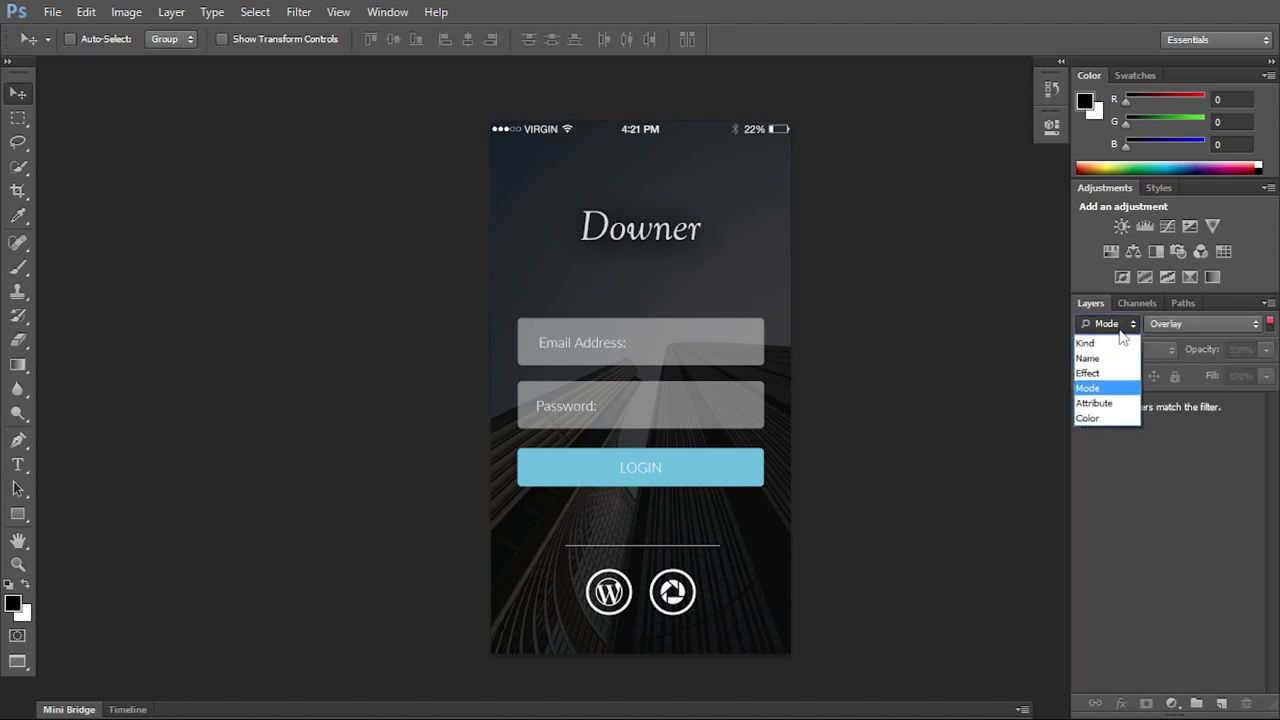
pyautogui.click(1085, 416)
pyautogui.click(1200, 323)
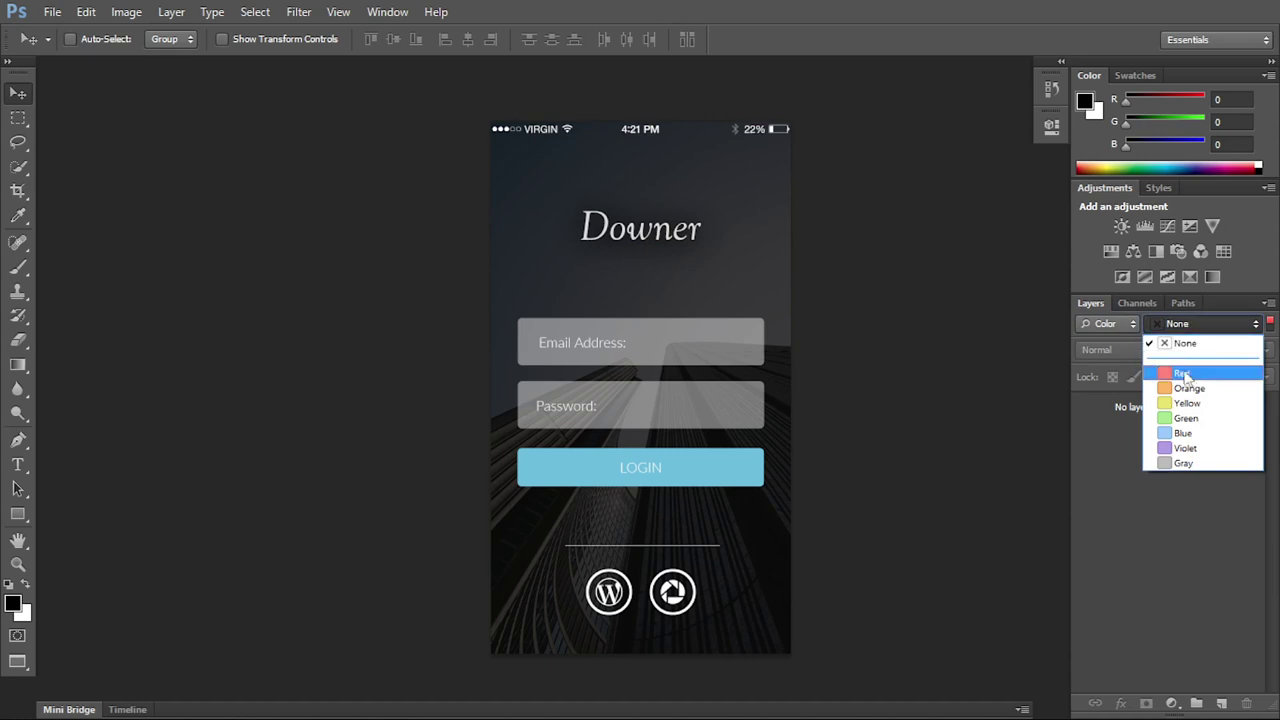
pyautogui.click(1188, 370)
pyautogui.click(1180, 323)
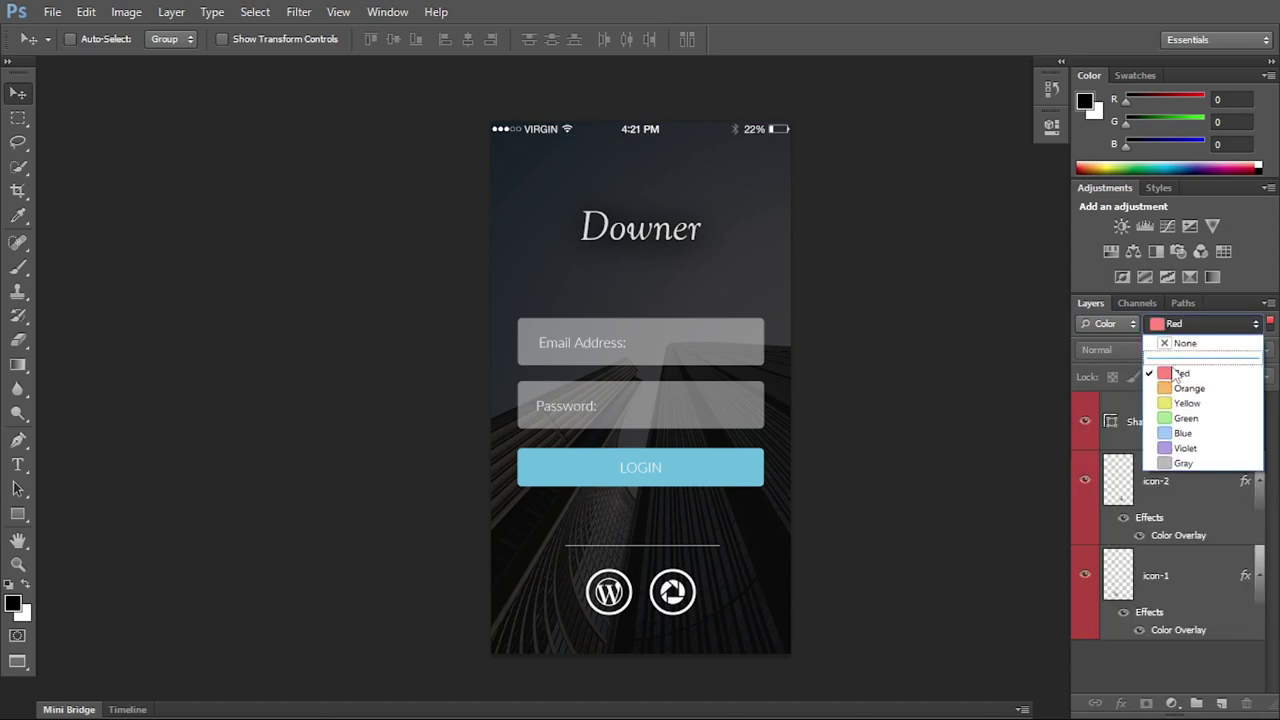
pyautogui.click(1191, 416)
pyautogui.click(1193, 325)
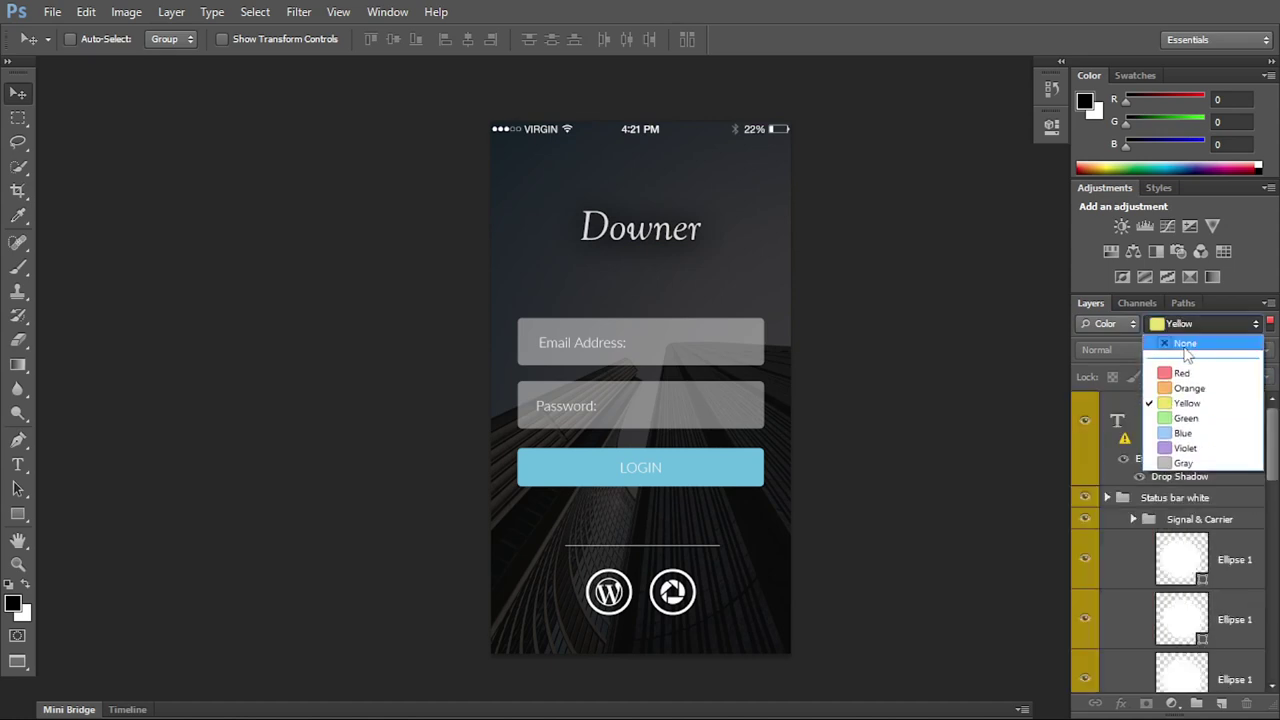
pyautogui.click(1185, 418)
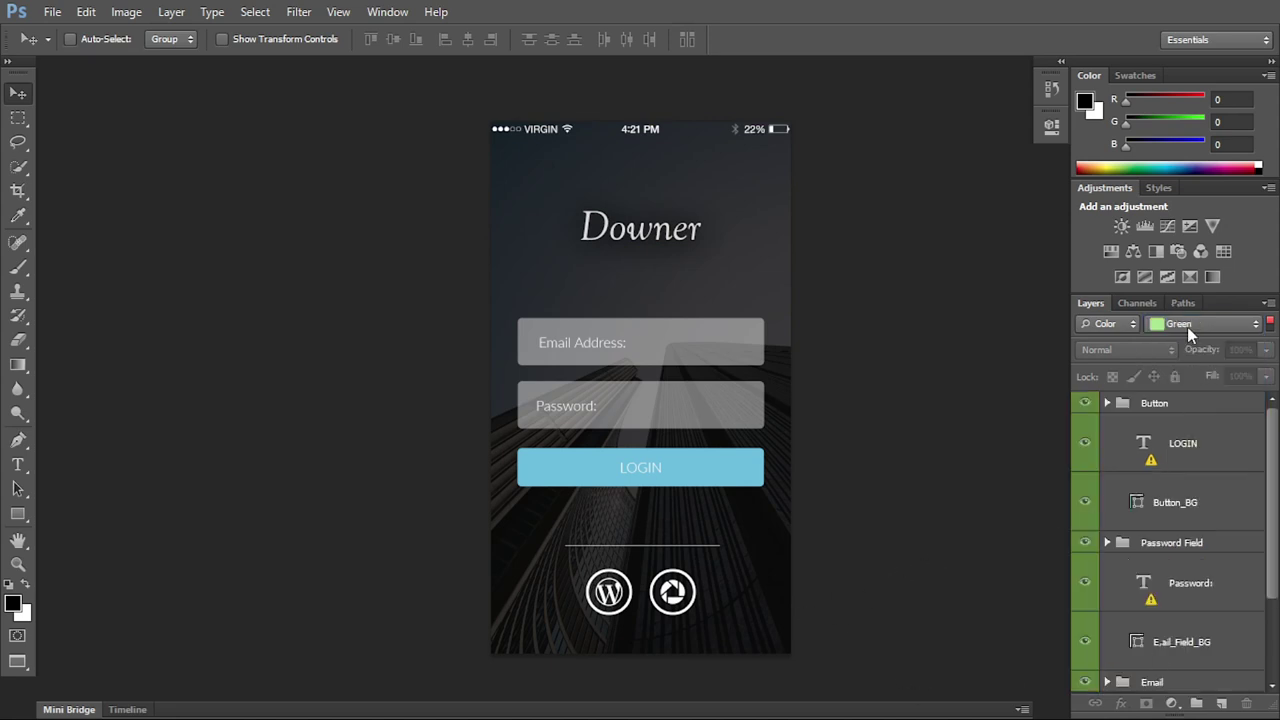
# Keep Green, toggle filtering off and on, and set the filter type back to Kind.
pyautogui.click(1121, 328)
pyautogui.click(1121, 328)
pyautogui.click(1163, 330)
pyautogui.click(1238, 331)
pyautogui.click(1269, 325)
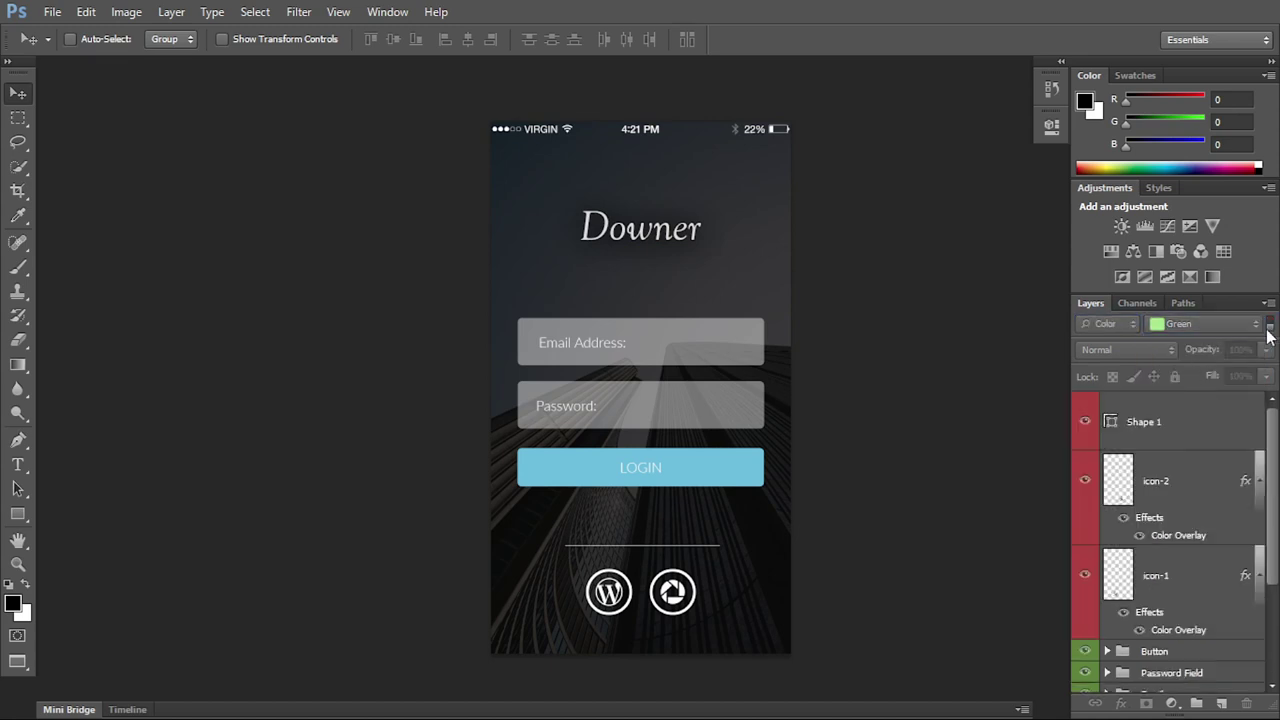
pyautogui.click(1269, 326)
pyautogui.click(1106, 324)
pyautogui.click(1089, 340)
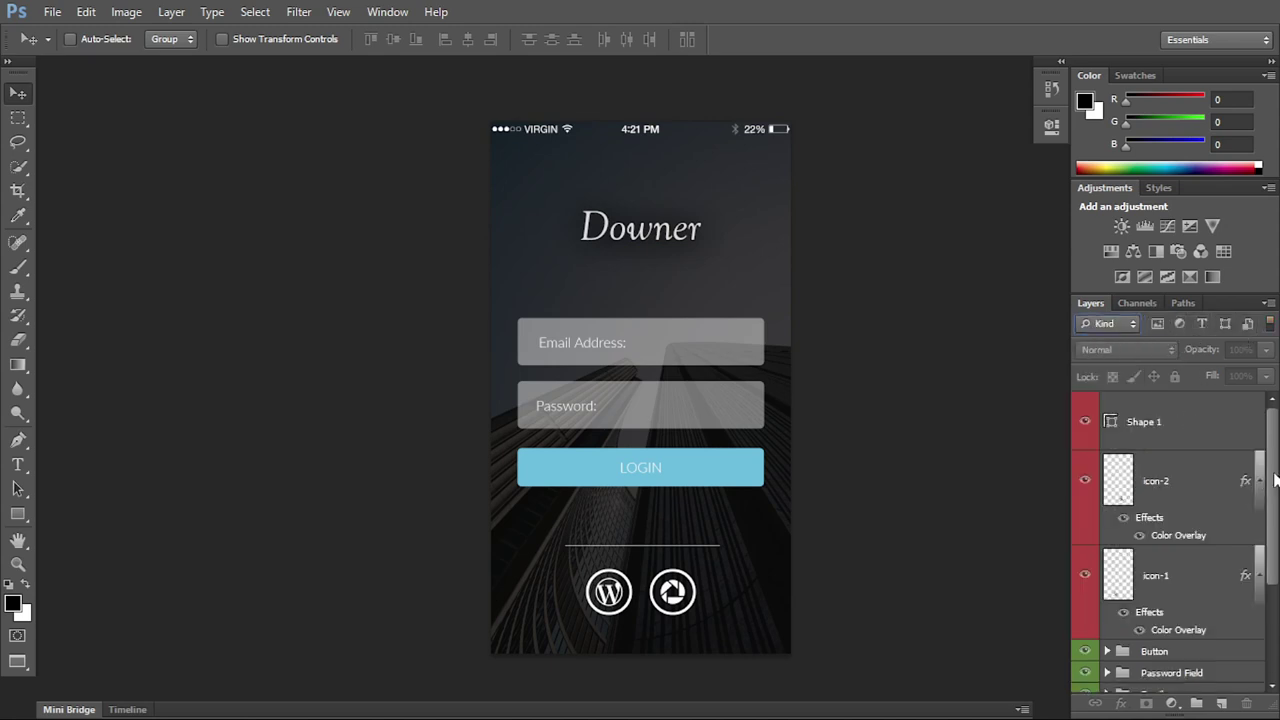
pyautogui.scroll(-3, 1270, 480)
pyautogui.scroll(3, 1270, 480)
pyautogui.scroll(-1, 1256, 490)
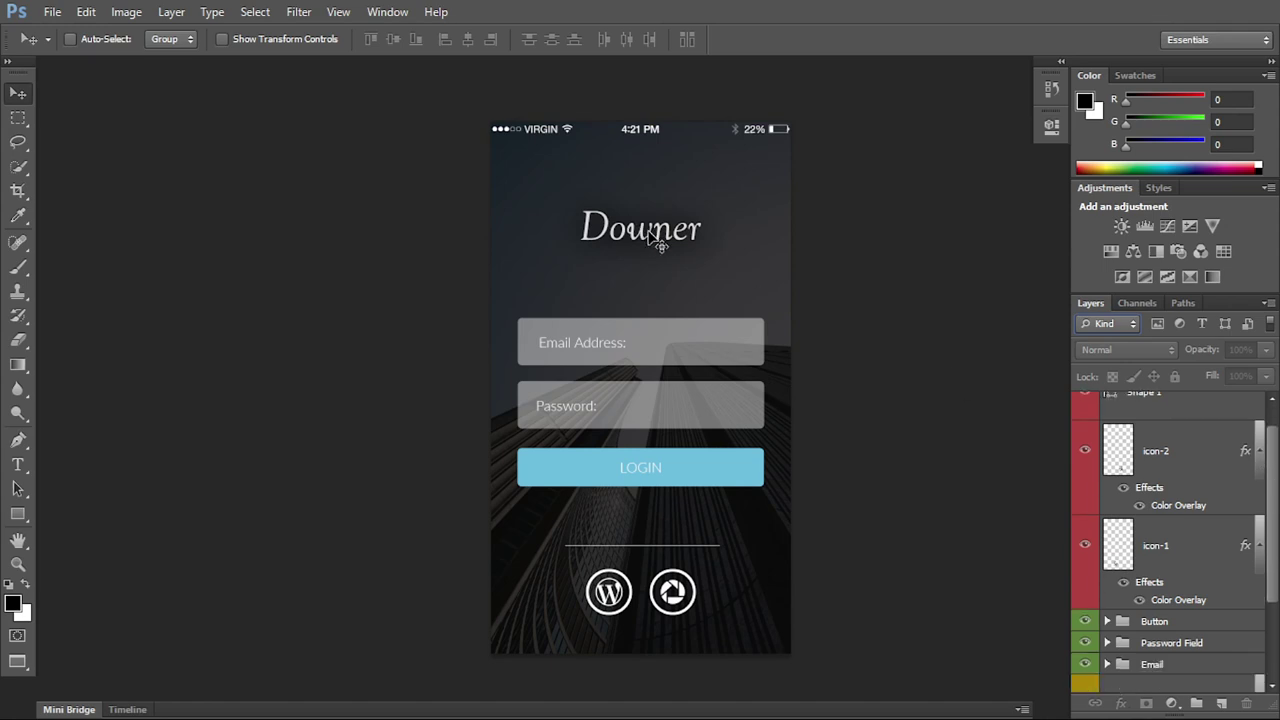
pyautogui.keyDown('ctrl'); pyautogui.click(655, 240); pyautogui.keyUp('ctrl')
pyautogui.moveTo(1160, 634); pyautogui.dragTo(1222, 705)
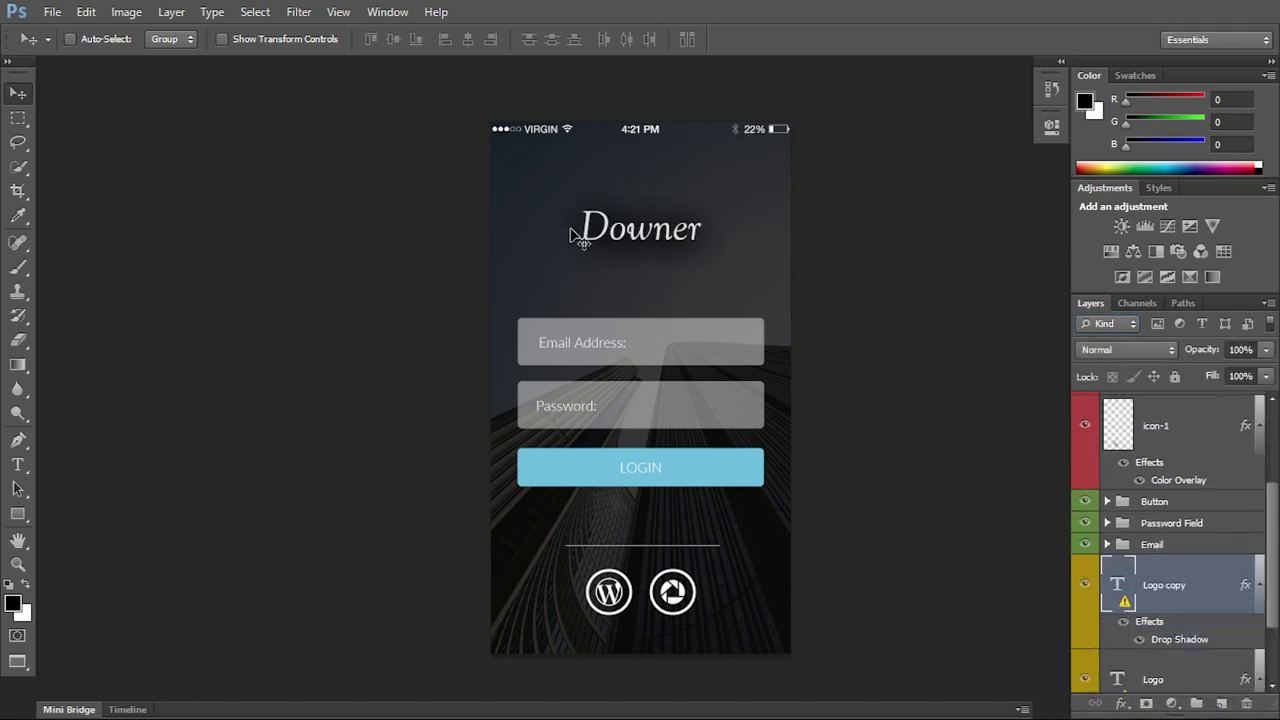
pyautogui.moveTo(621, 255)
pyautogui.mouseDown()
pyautogui.moveTo(620, 277)
pyautogui.moveTo(604, 205)
pyautogui.moveTo(668, 172)
pyautogui.moveTo(748, 195)
pyautogui.mouseUp()
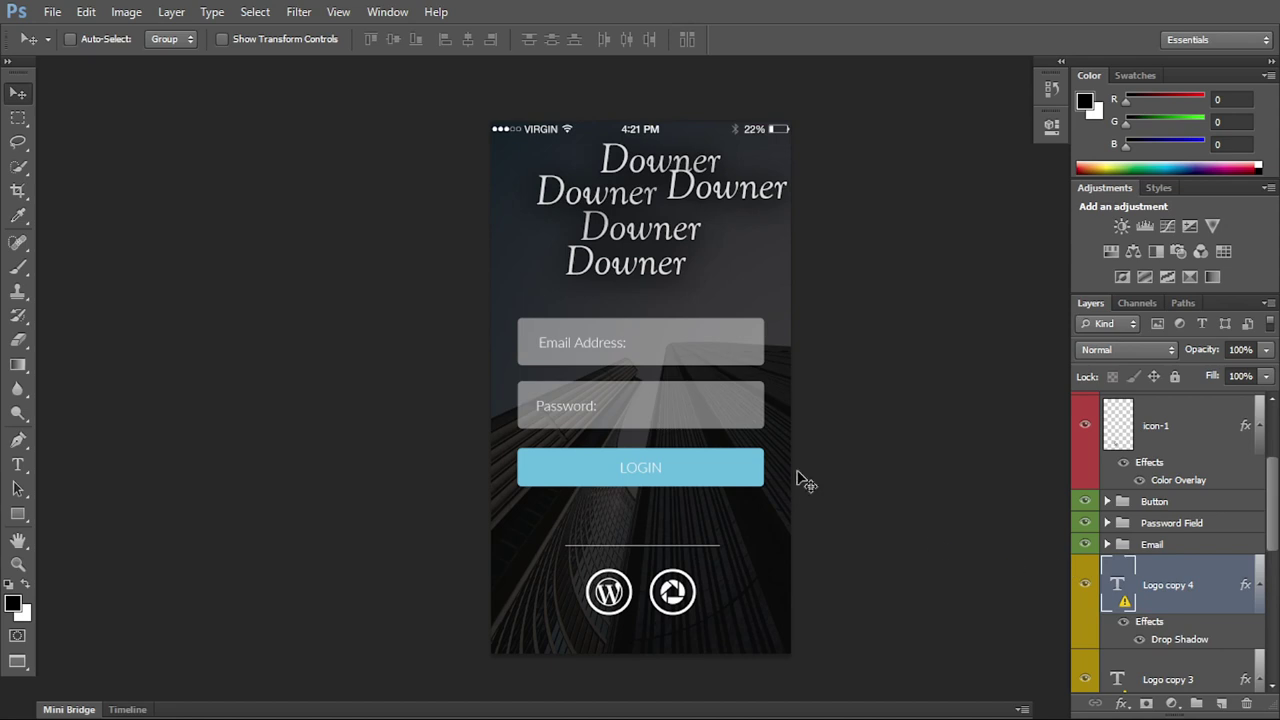
pyautogui.hotkey('ctrl', 'z')
pyautogui.hotkey('ctrl', 'alt', 'z')
pyautogui.hotkey('ctrl', 'alt', 'z')
pyautogui.hotkey('ctrl', 'alt', 'z')
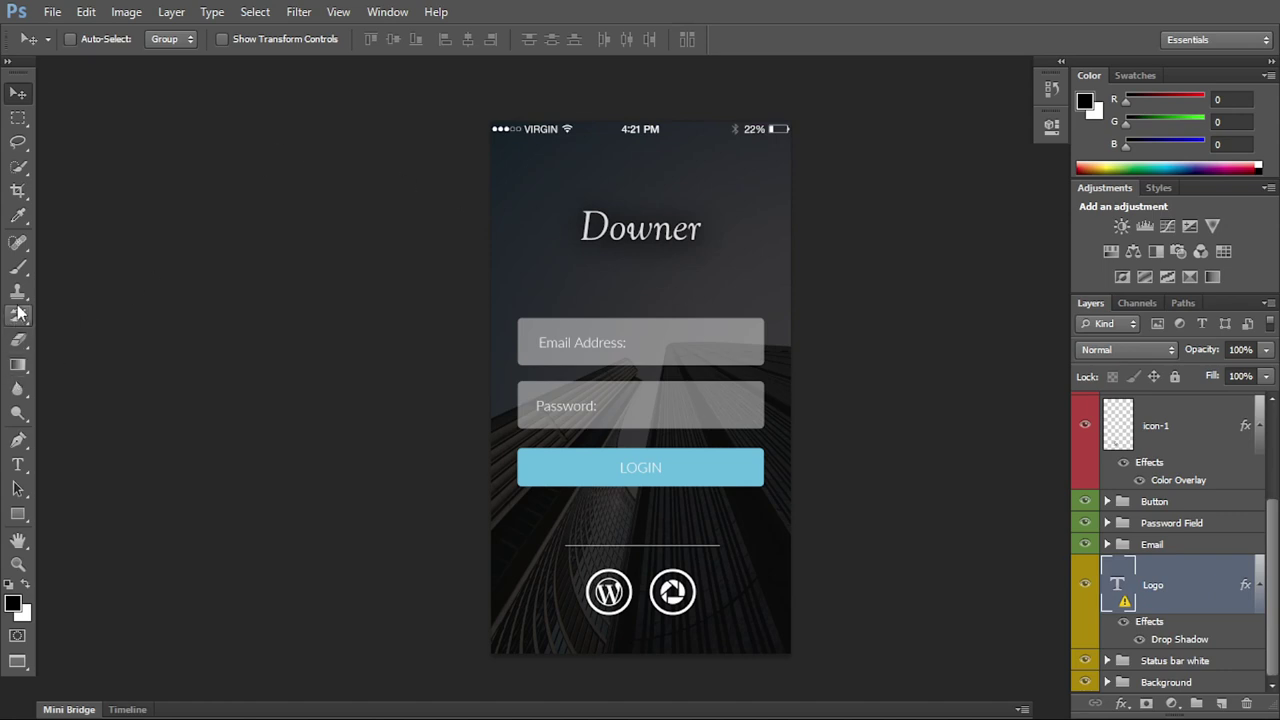
# Add a horizontal text layer reading 'name' below the logo.
pyautogui.click(17, 464)
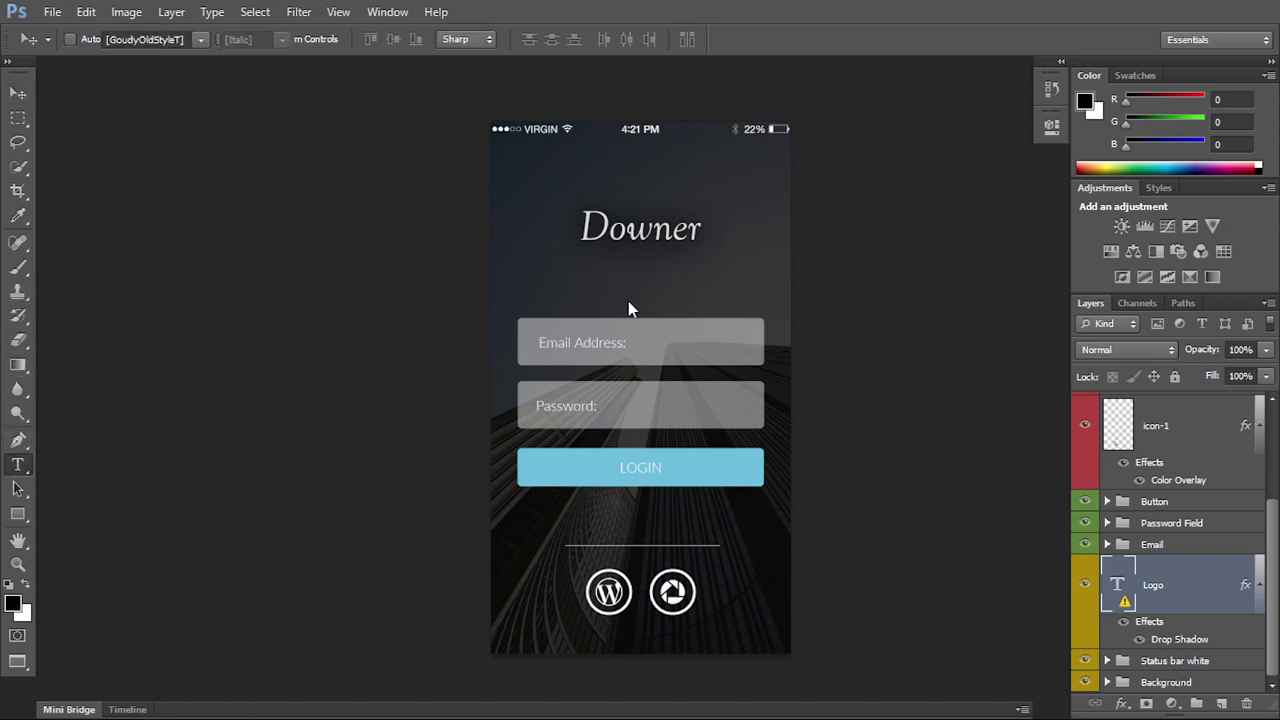
pyautogui.click(648, 293)
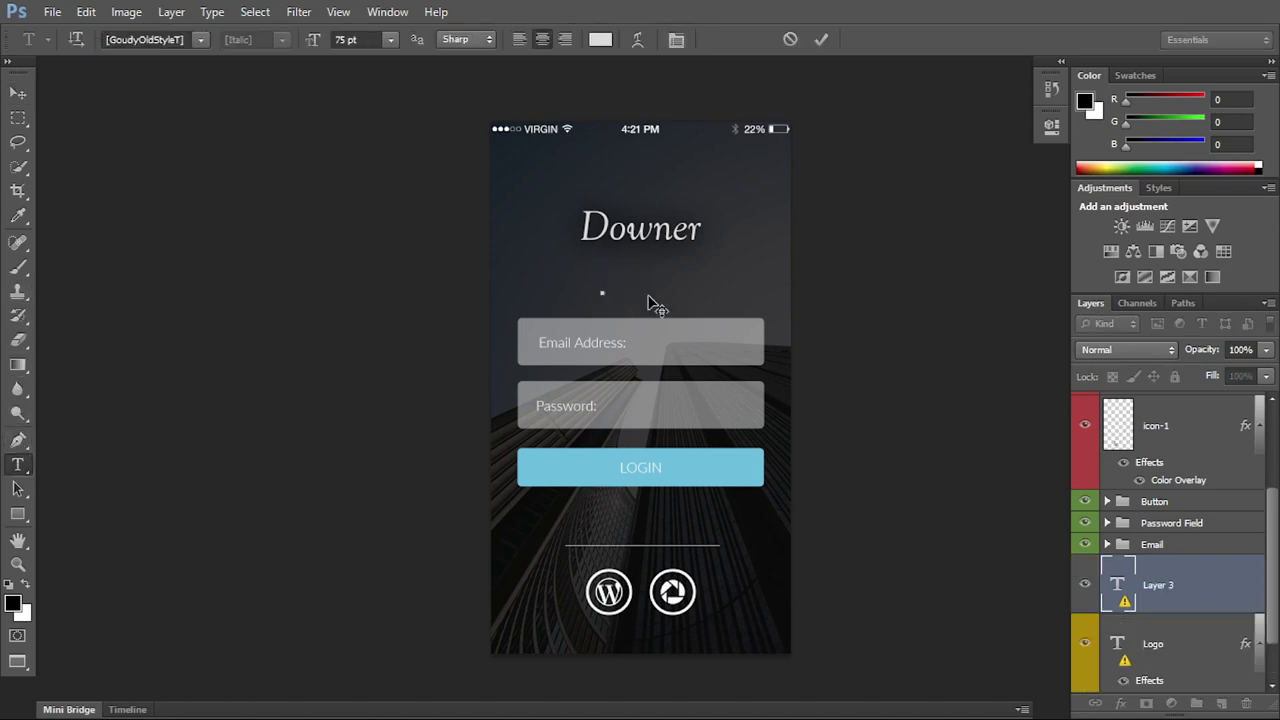
pyautogui.write('name')
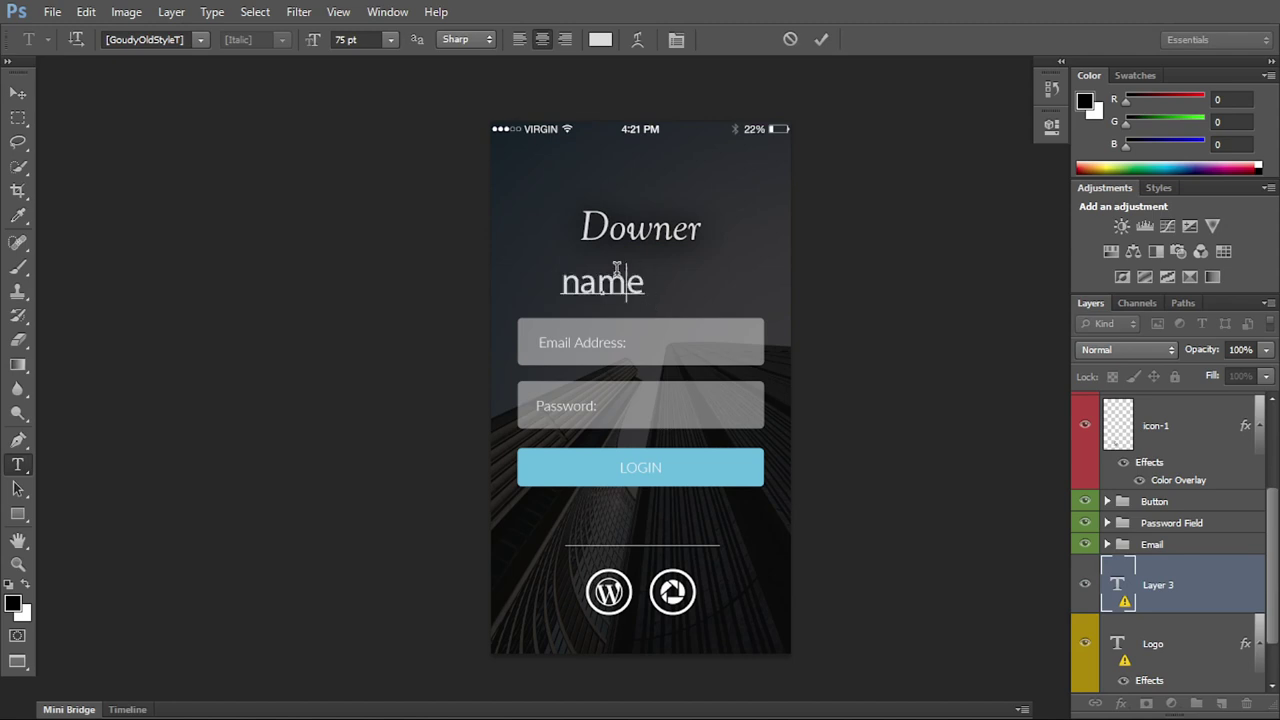
pyautogui.hotkey('ctrl', 'a')
pyautogui.click(18, 96)
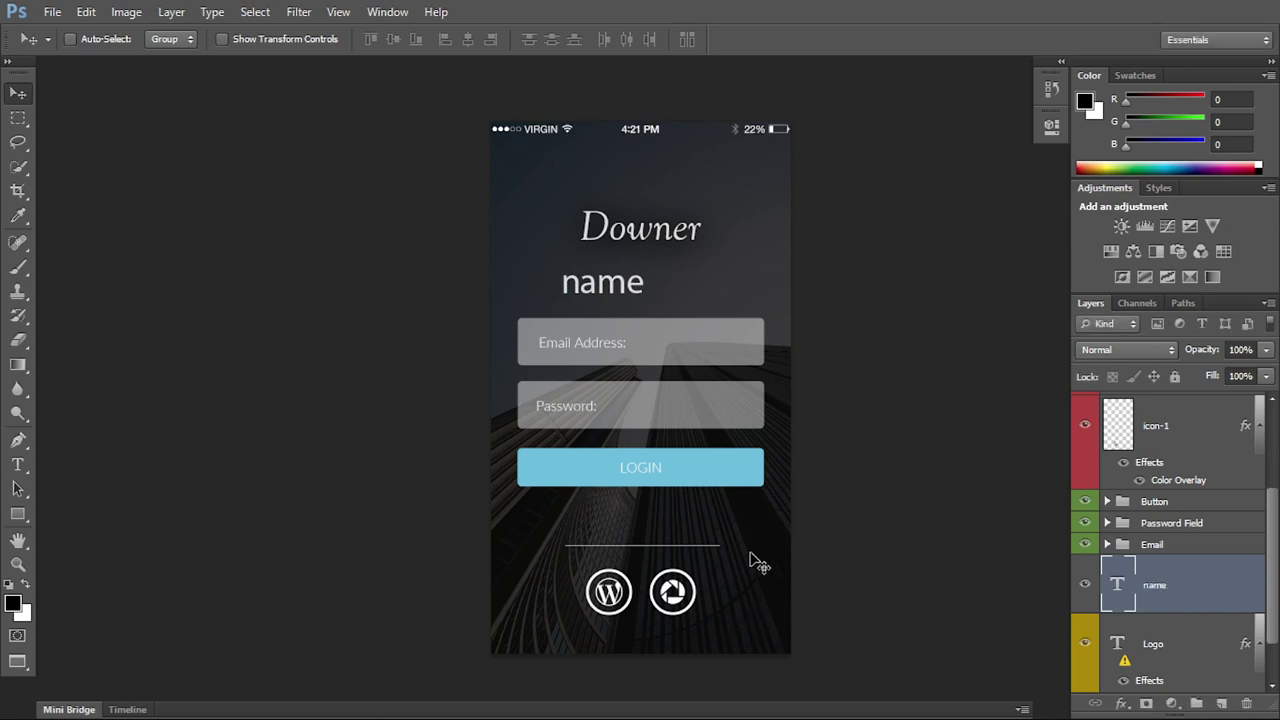
# Copy the Logo layer's drop shadow style and paste it onto the name layer.
pyautogui.click(1190, 634)
pyautogui.rightClick(1190, 634)
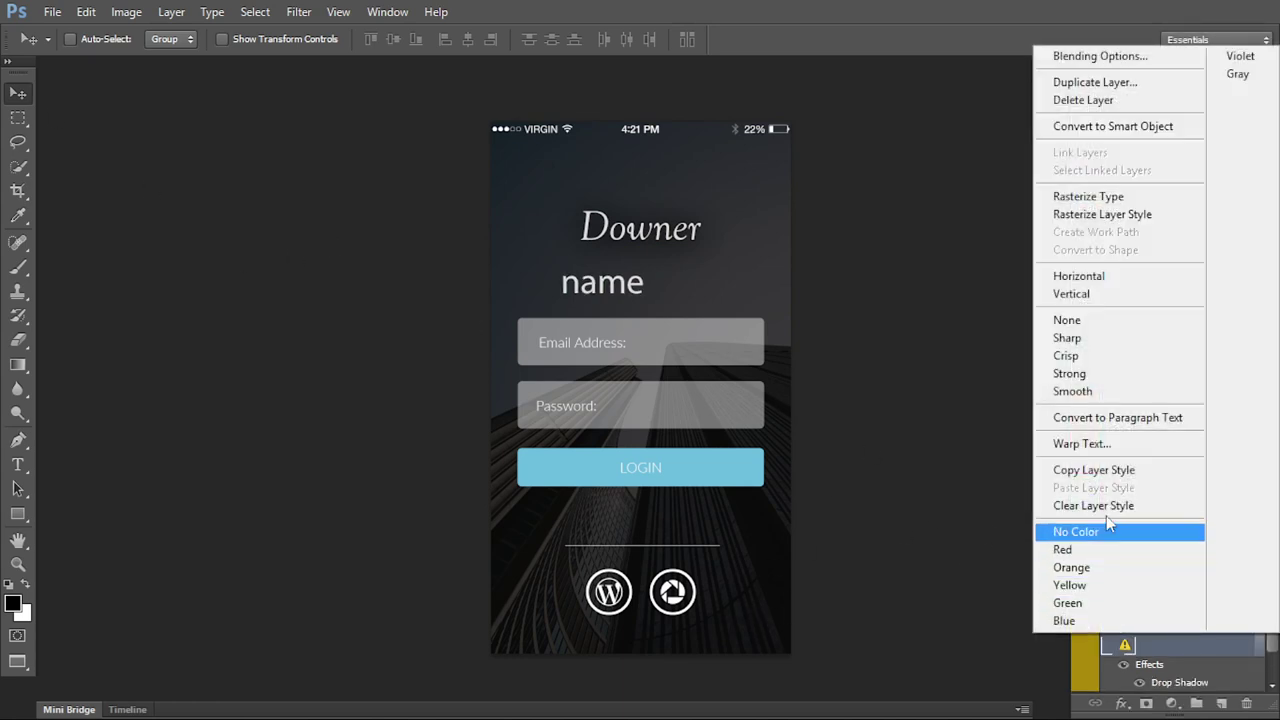
pyautogui.click(1093, 470)
pyautogui.click(1187, 568)
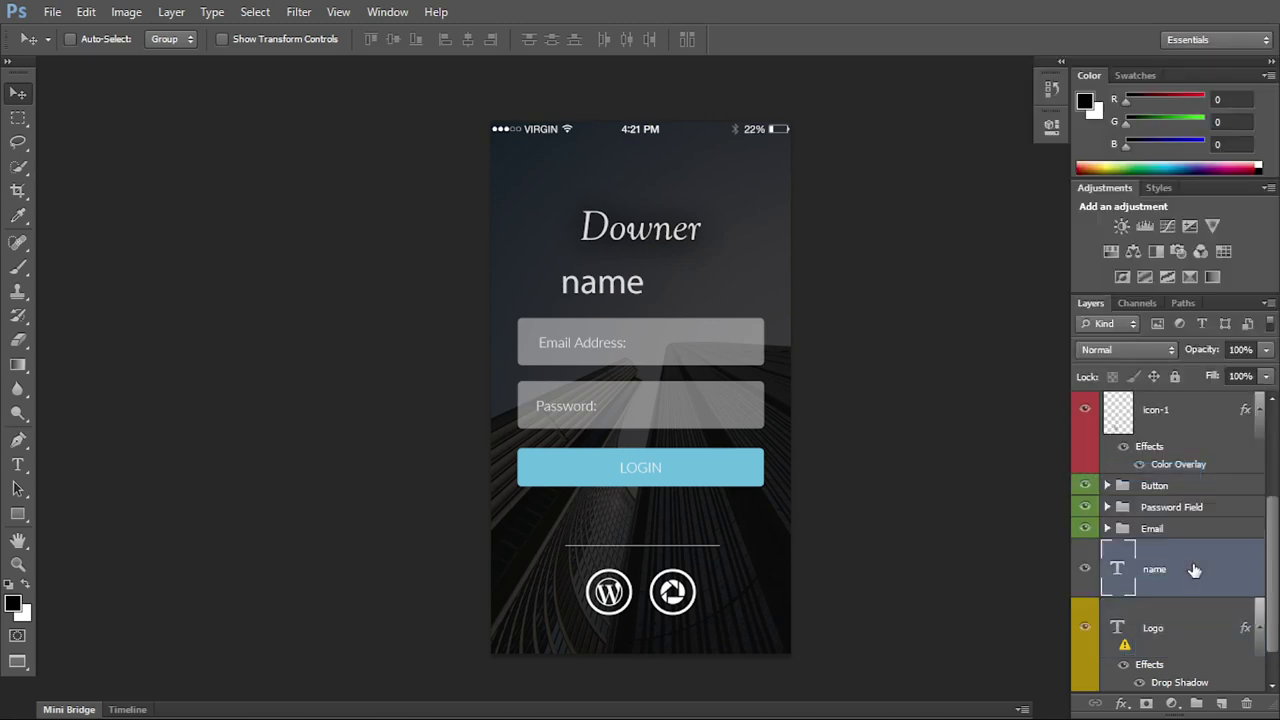
pyautogui.rightClick(1190, 569)
pyautogui.click(1025, 540)
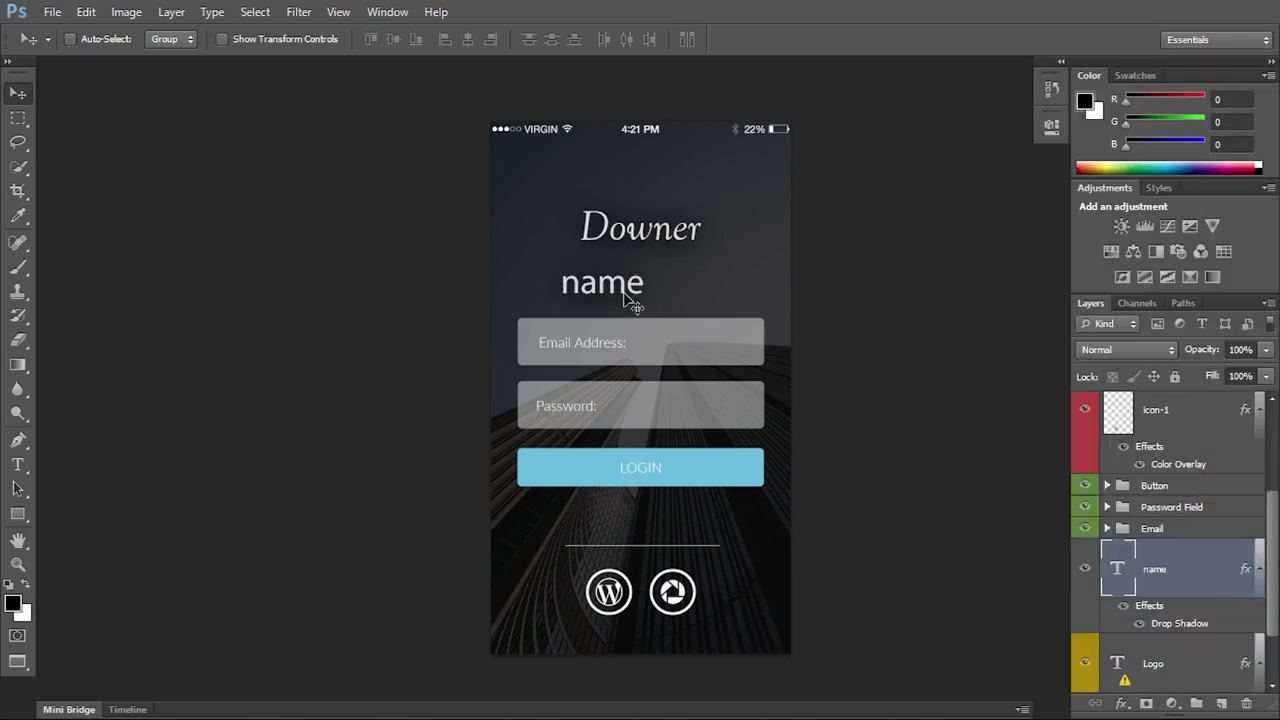
# Move the name text centred above Downer, then delete the name layer.
pyautogui.moveTo(634, 280); pyautogui.dragTo(615, 215)
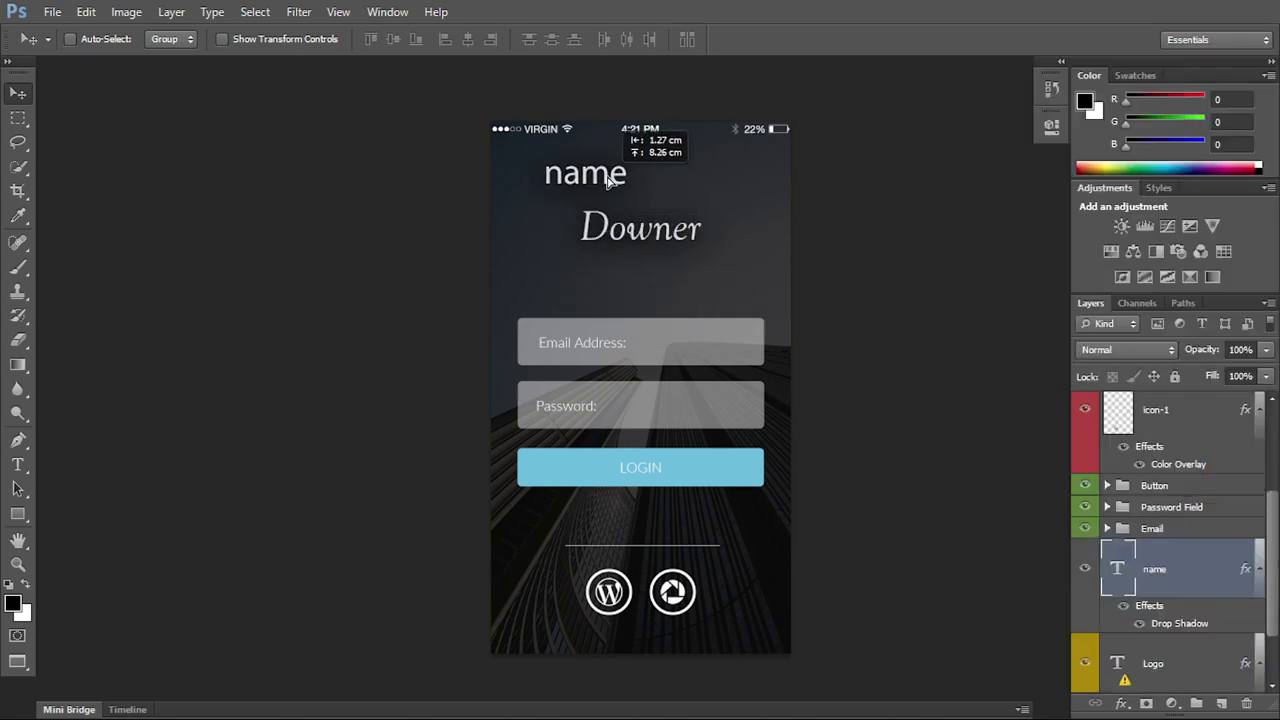
pyautogui.moveTo(615, 215); pyautogui.dragTo(645, 203)
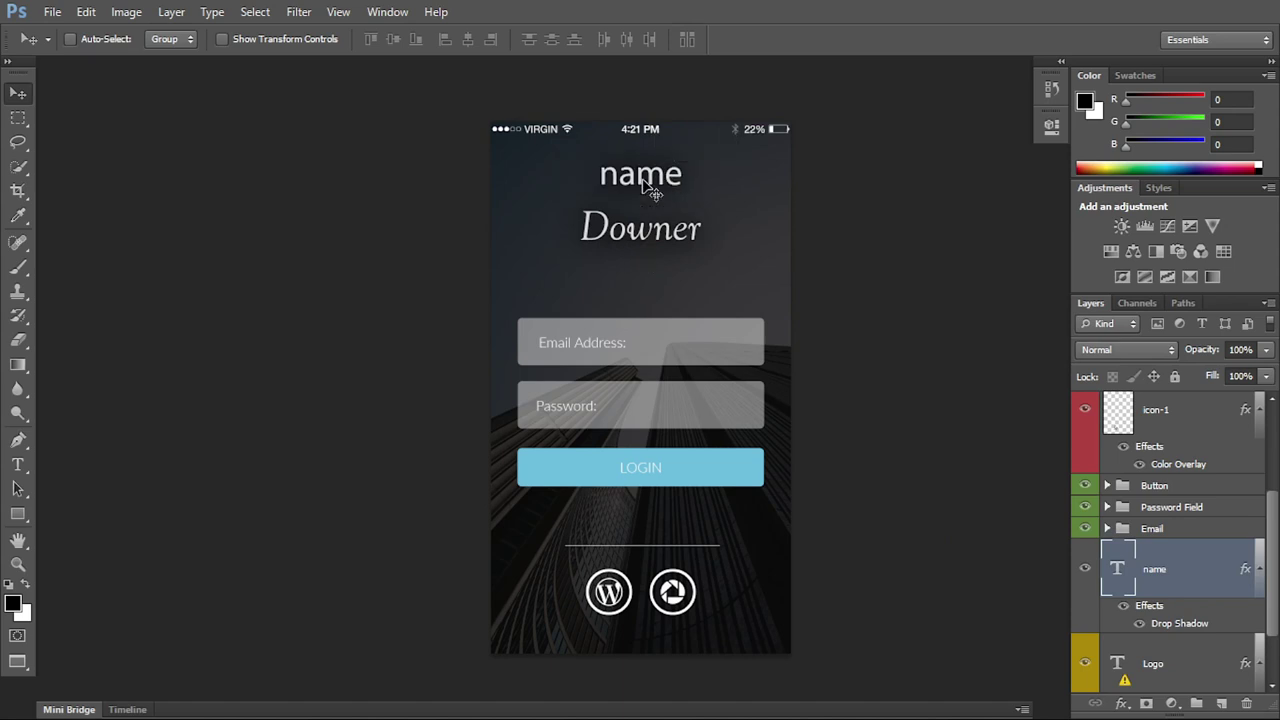
pyautogui.press('Delete')
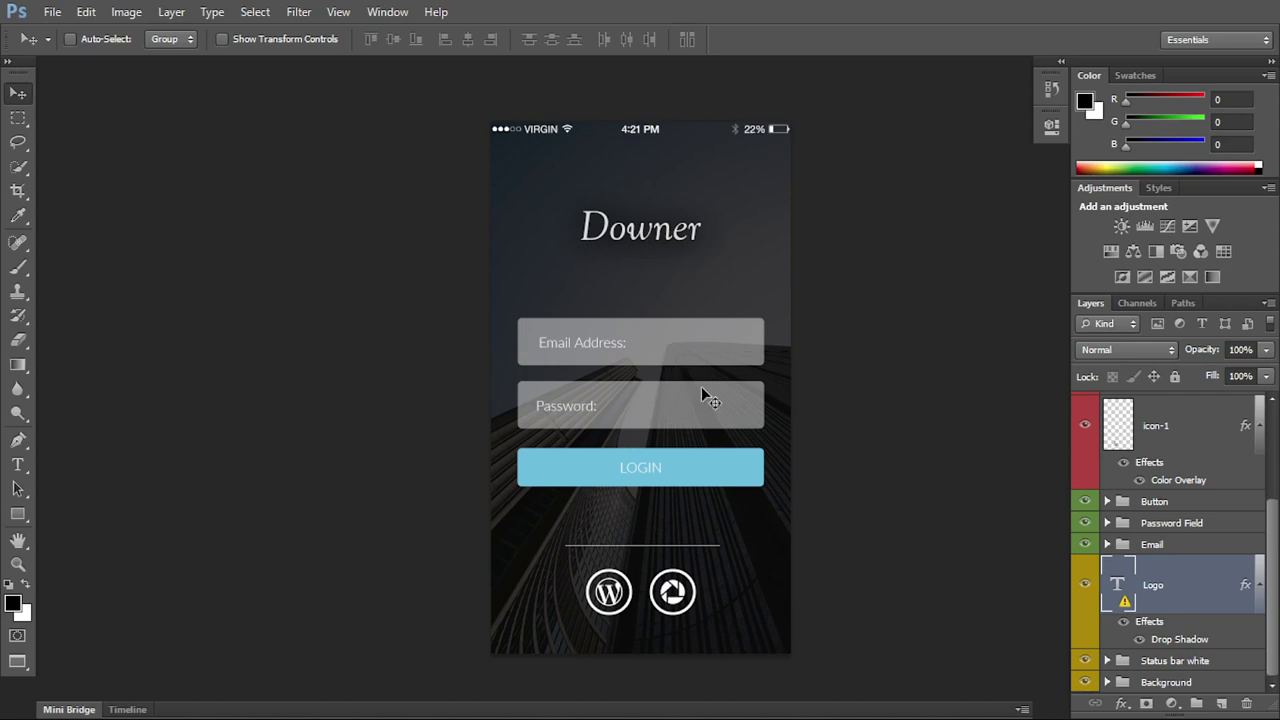
pyautogui.moveTo(1155, 425); pyautogui.dragTo(1145, 460)
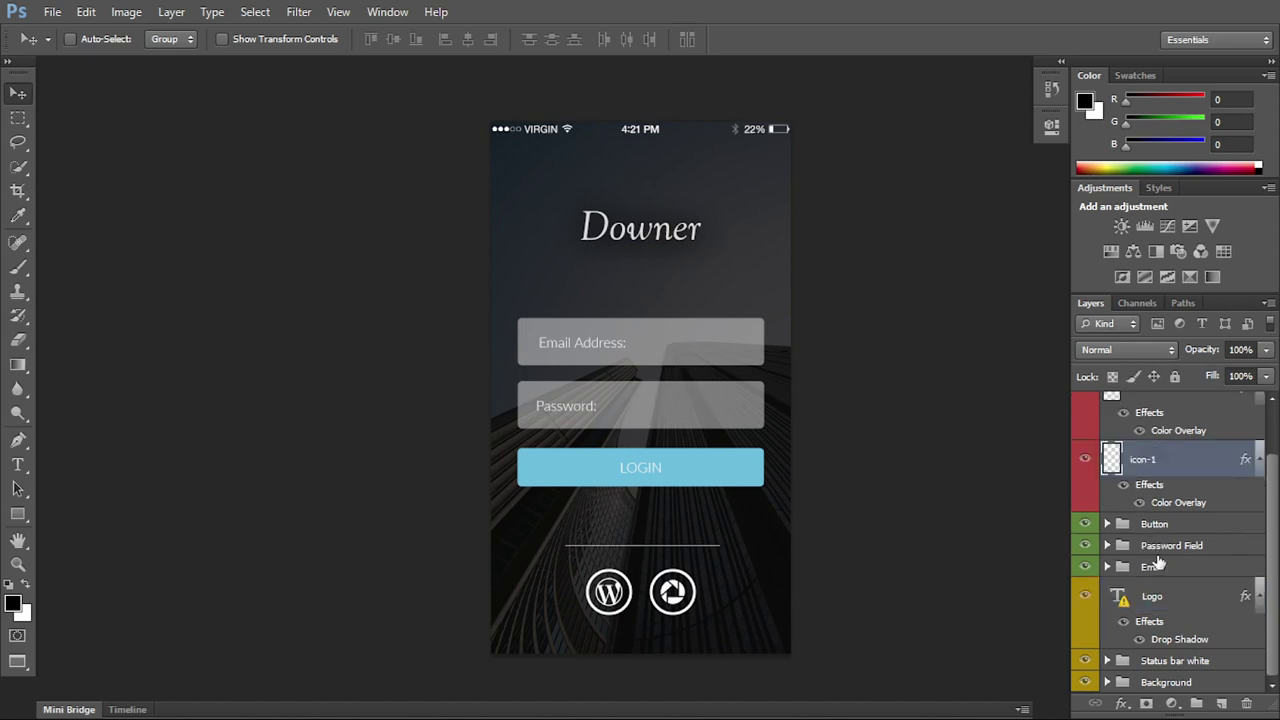
# Switch the Layers panel to large thumbnails.
pyautogui.scroll(2, 1275, 630)
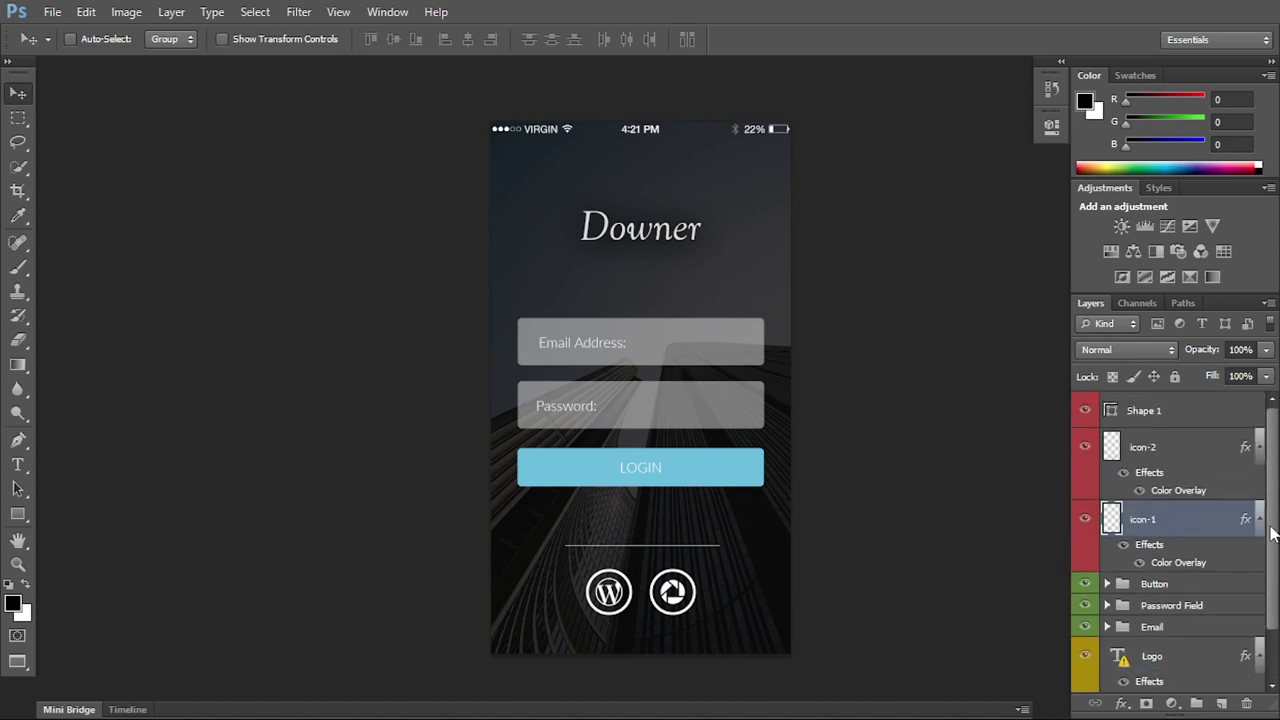
pyautogui.click(1145, 450)
pyautogui.rightClick(1117, 447)
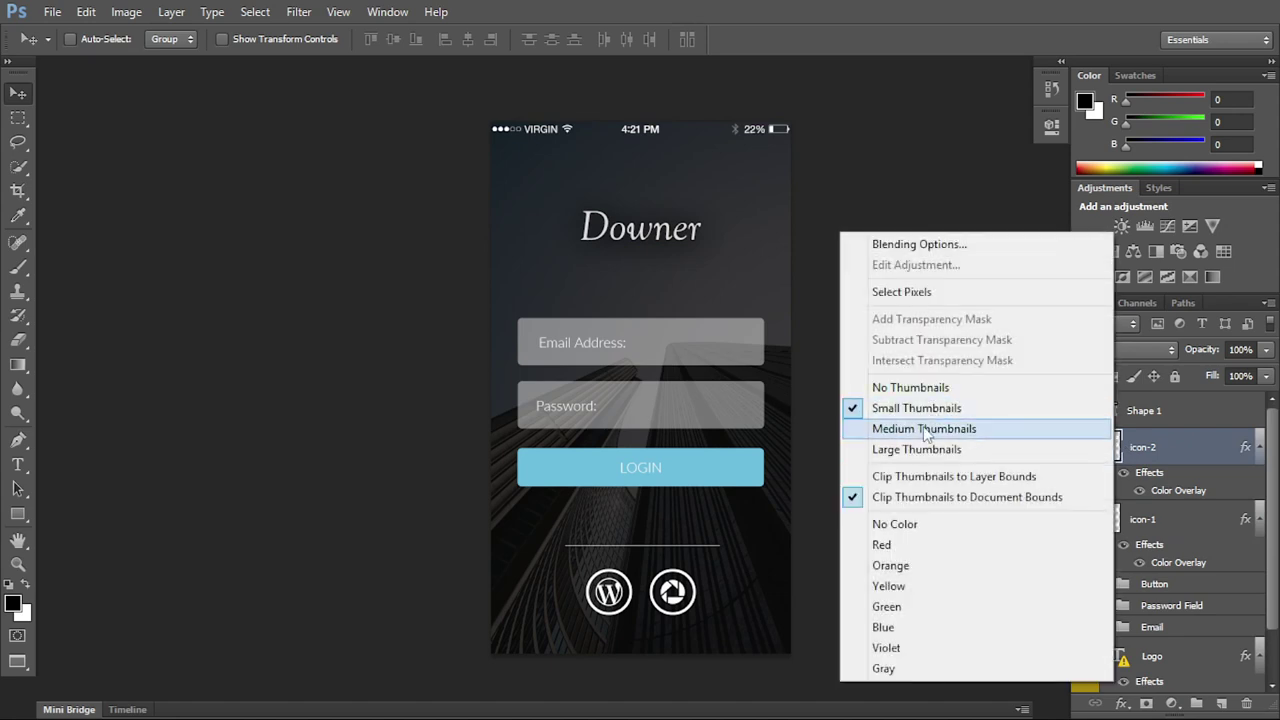
pyautogui.click(920, 449)
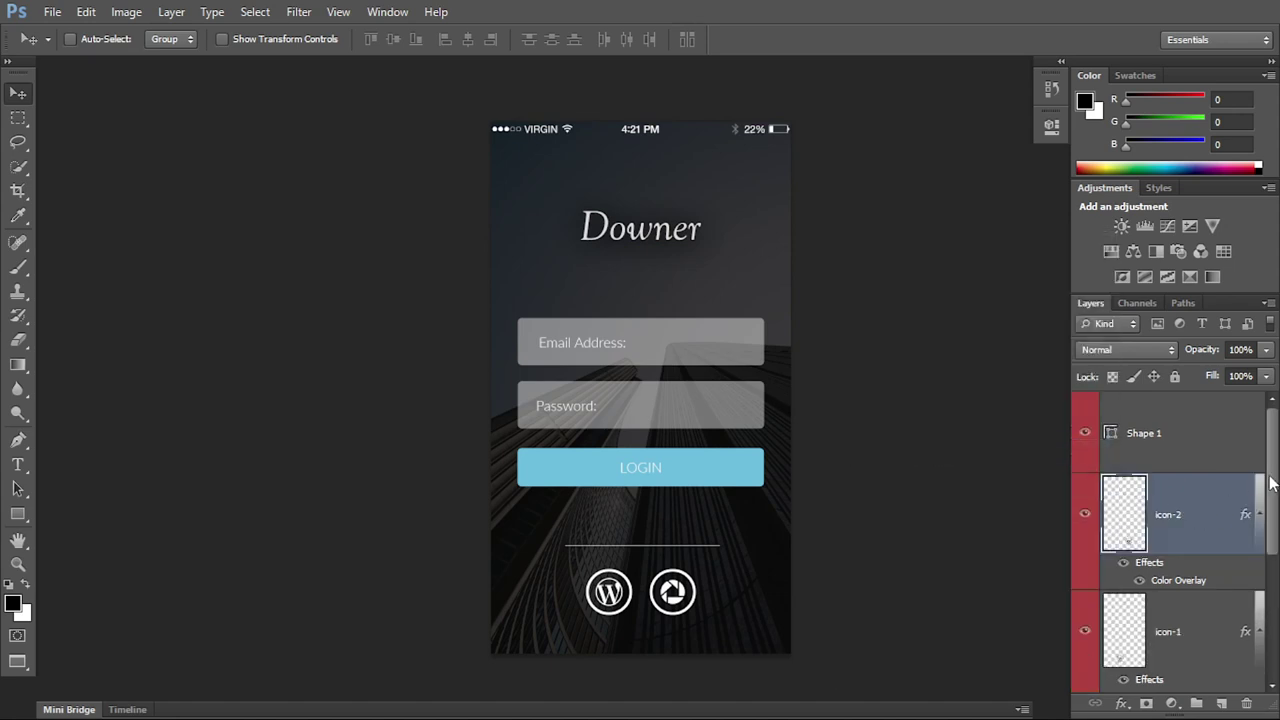
# Change the layer thumbnails from large to medium size.
pyautogui.moveTo(1274, 484); pyautogui.dragTo(1276, 554)
pyautogui.scroll(5, 1170, 500)
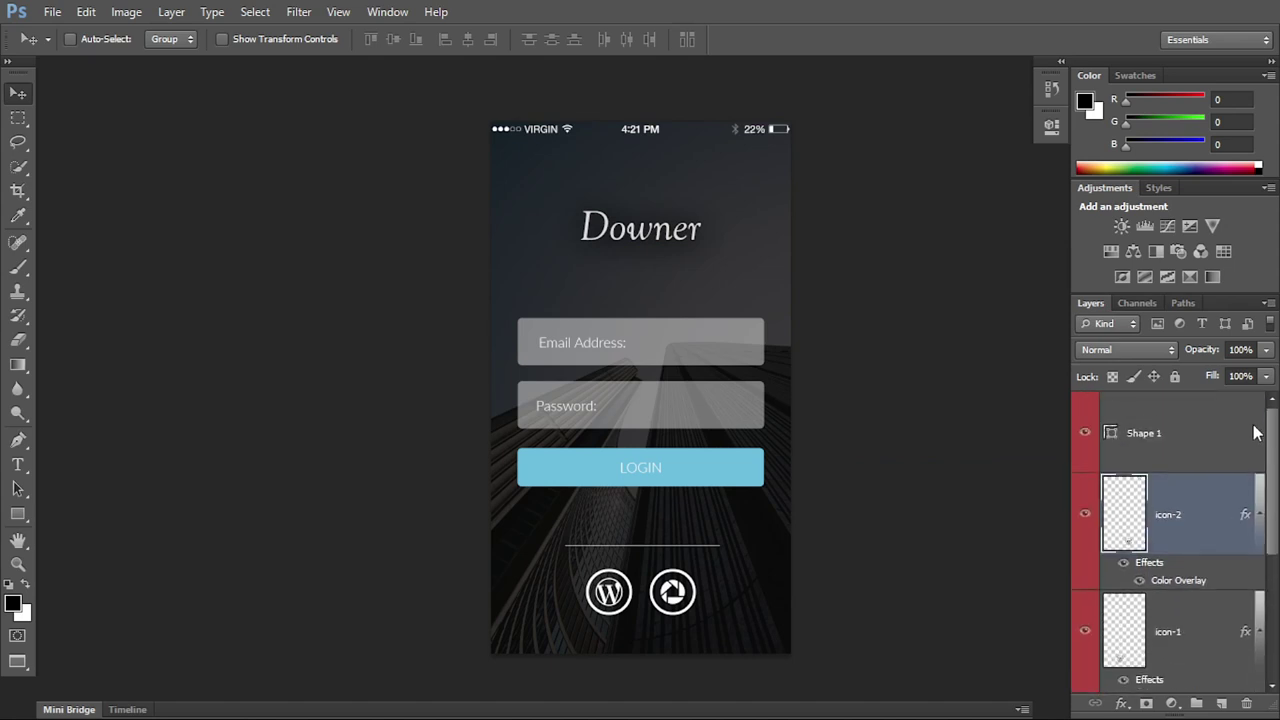
pyautogui.click(1143, 432)
pyautogui.click(1172, 514)
pyautogui.rightClick(1179, 518)
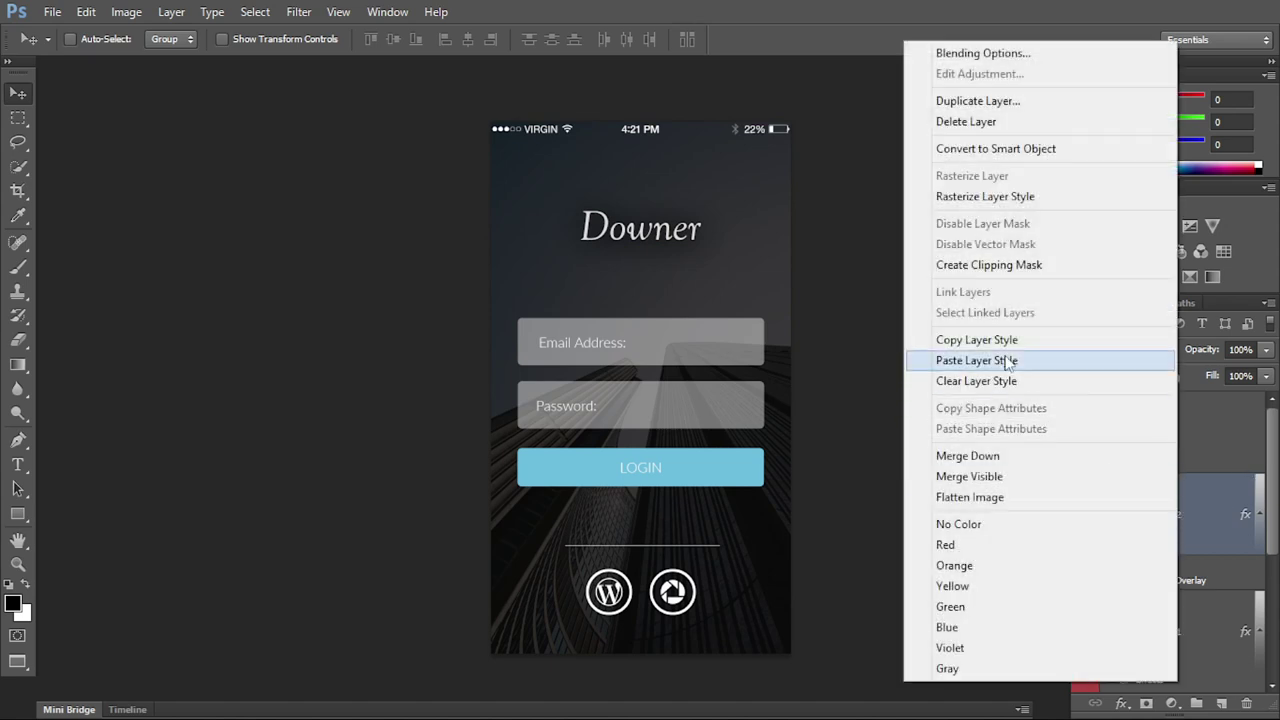
pyautogui.press('Escape')
pyautogui.rightClick(1131, 522)
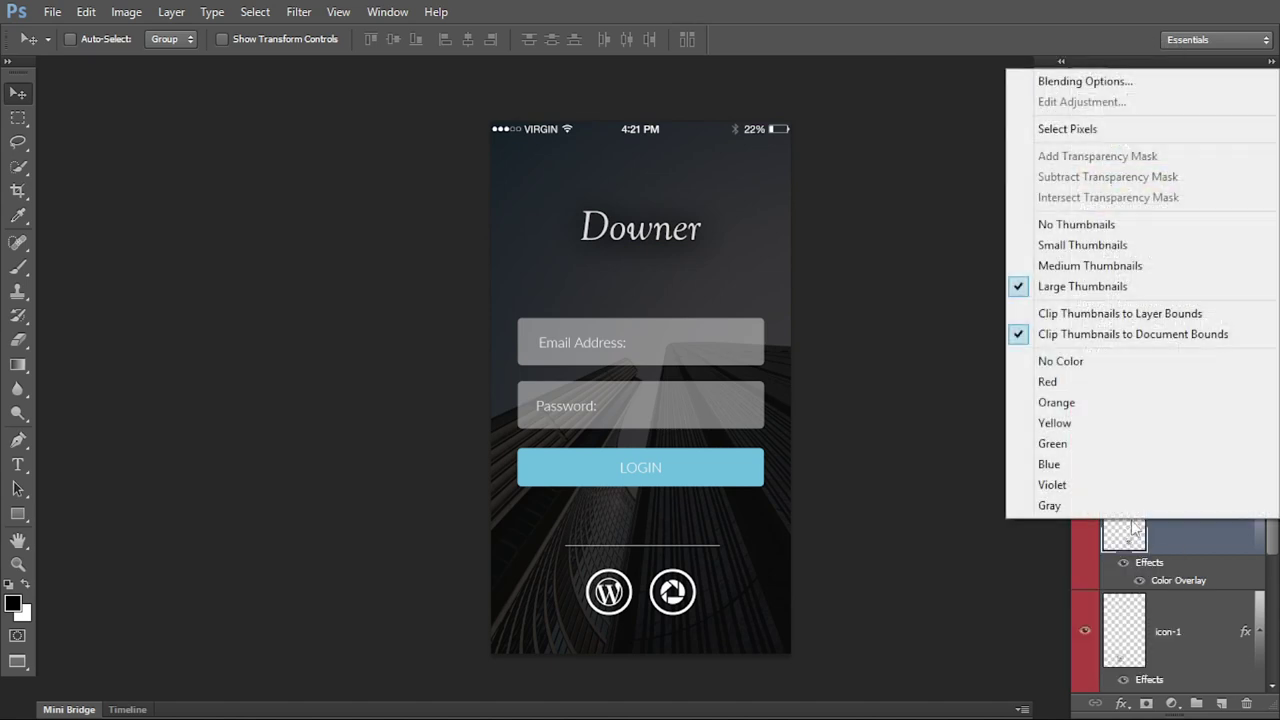
pyautogui.click(1062, 263)
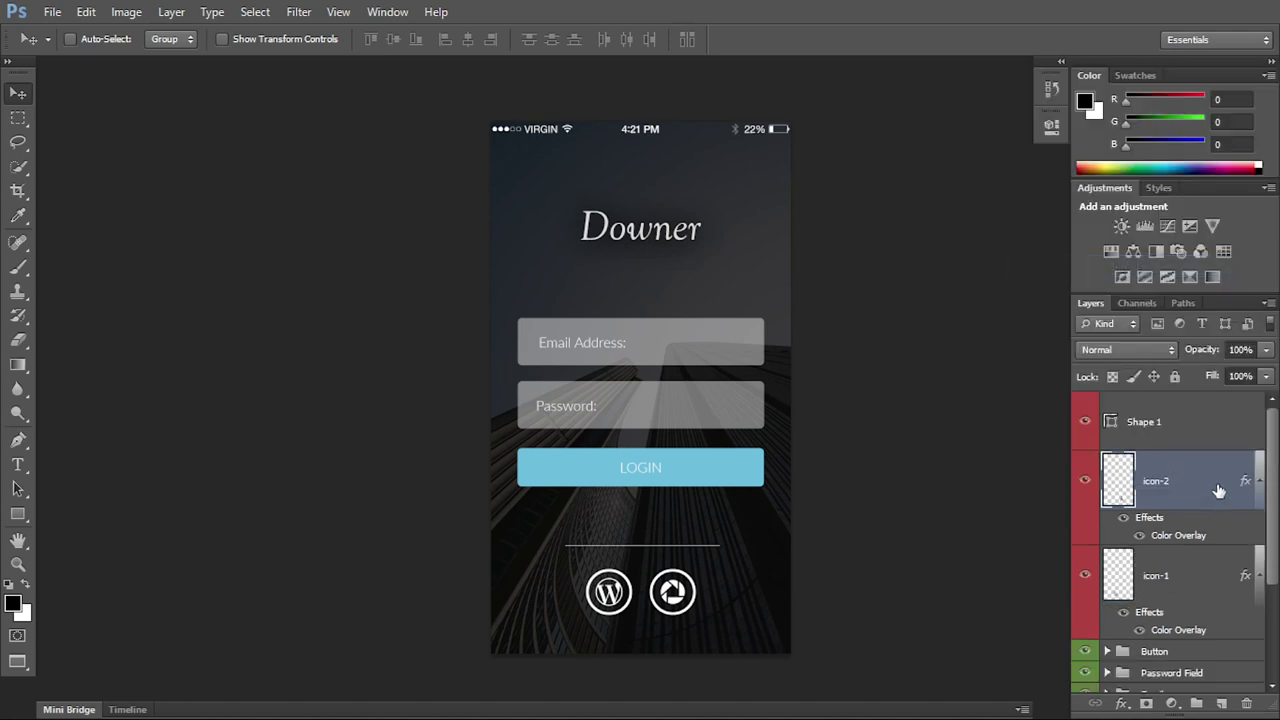
# Toggle thumbnail clipping between layer bounds and document bounds, ending on layer bounds.
pyautogui.moveTo(1273, 489); pyautogui.dragTo(1275, 567)
pyautogui.rightClick(1122, 460)
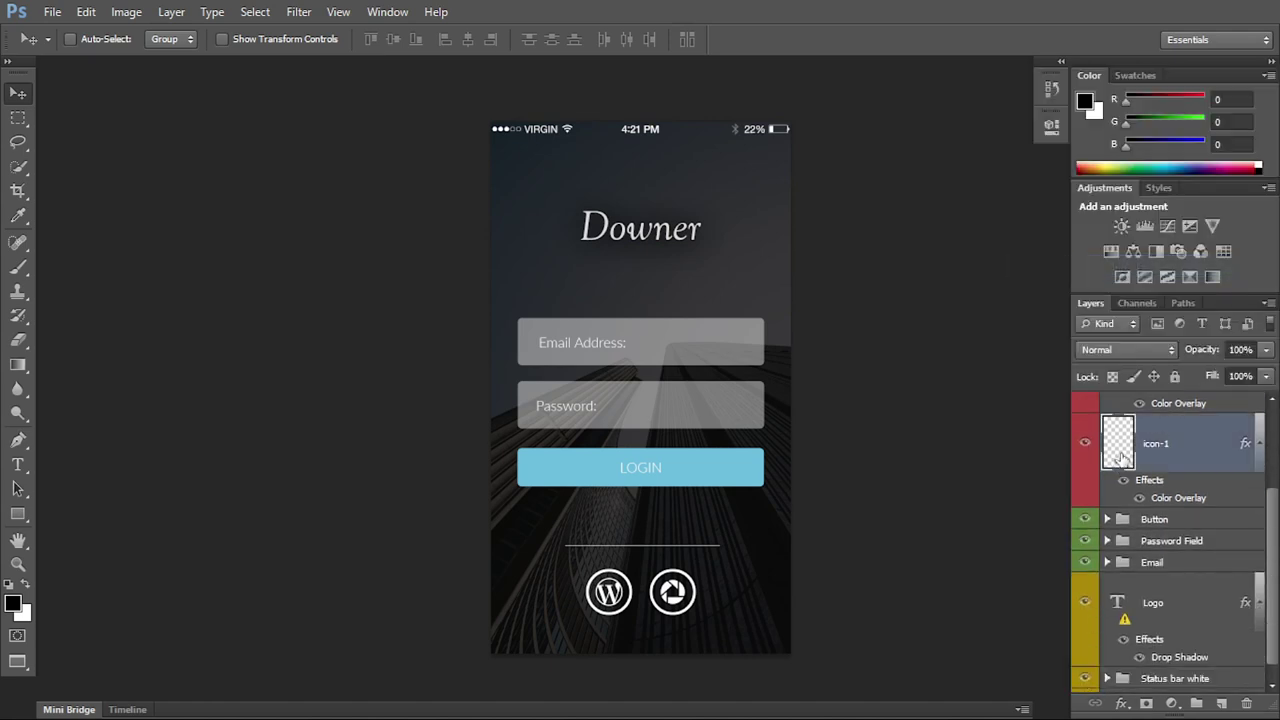
pyautogui.click(1083, 250)
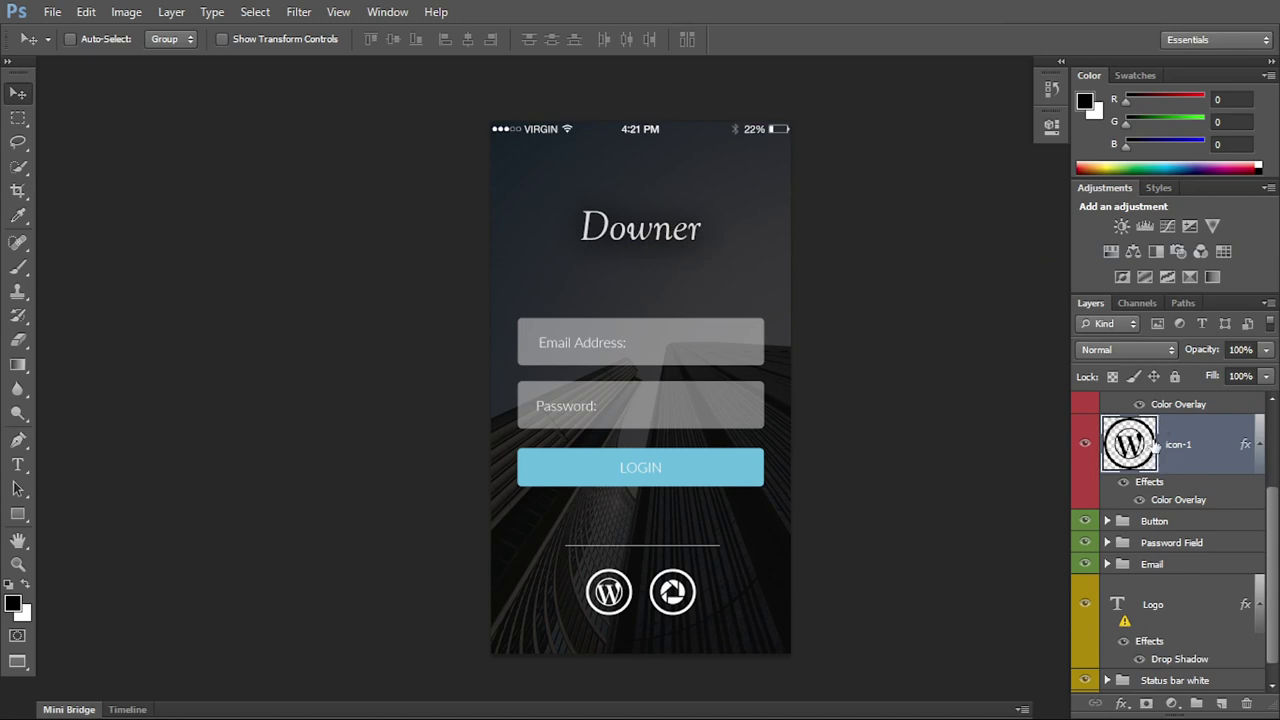
pyautogui.rightClick(1154, 446)
pyautogui.click(1006, 501)
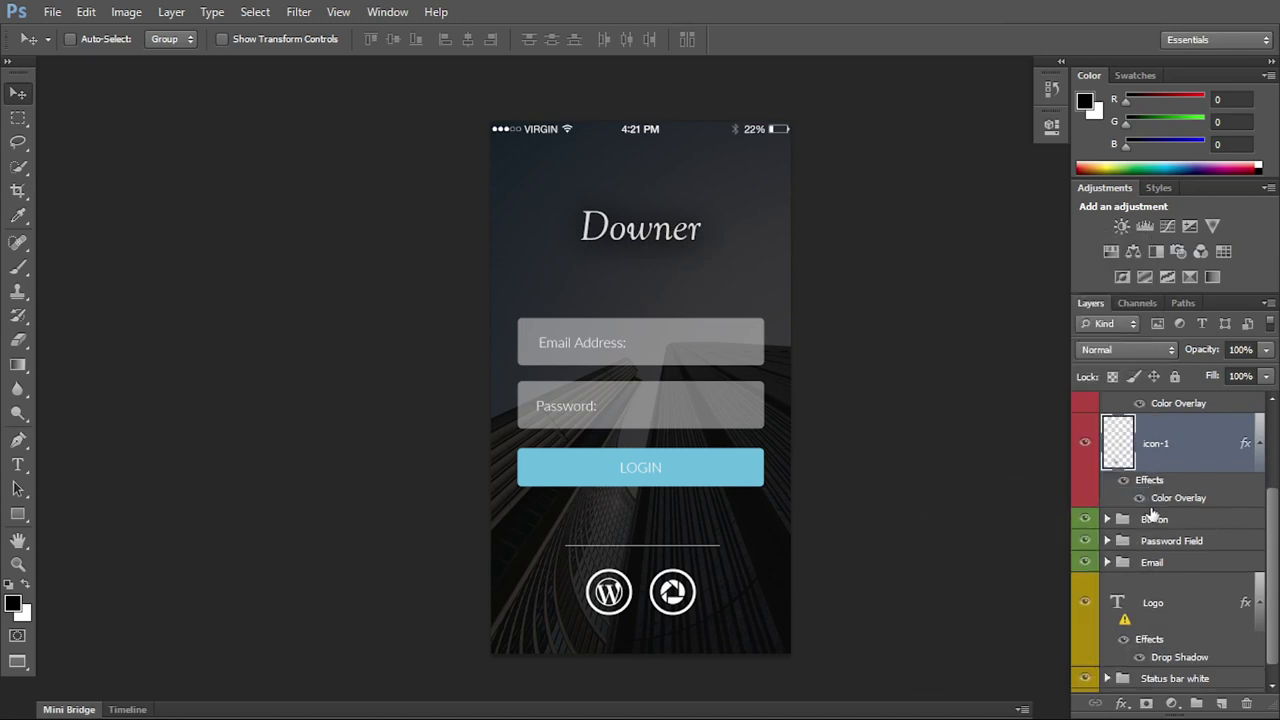
pyautogui.rightClick(1126, 455)
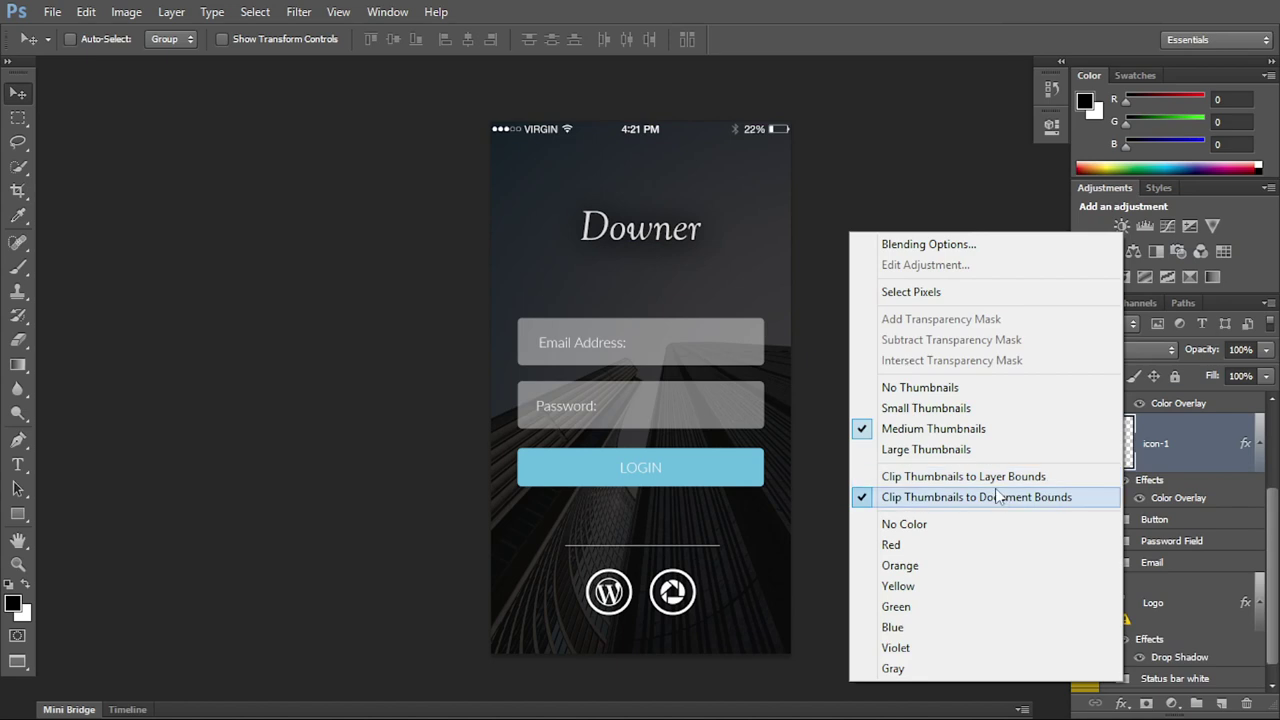
pyautogui.click(1000, 478)
# Set thumbnails to clip to the document bounds.
pyautogui.moveTo(1275, 587); pyautogui.dragTo(1275, 477)
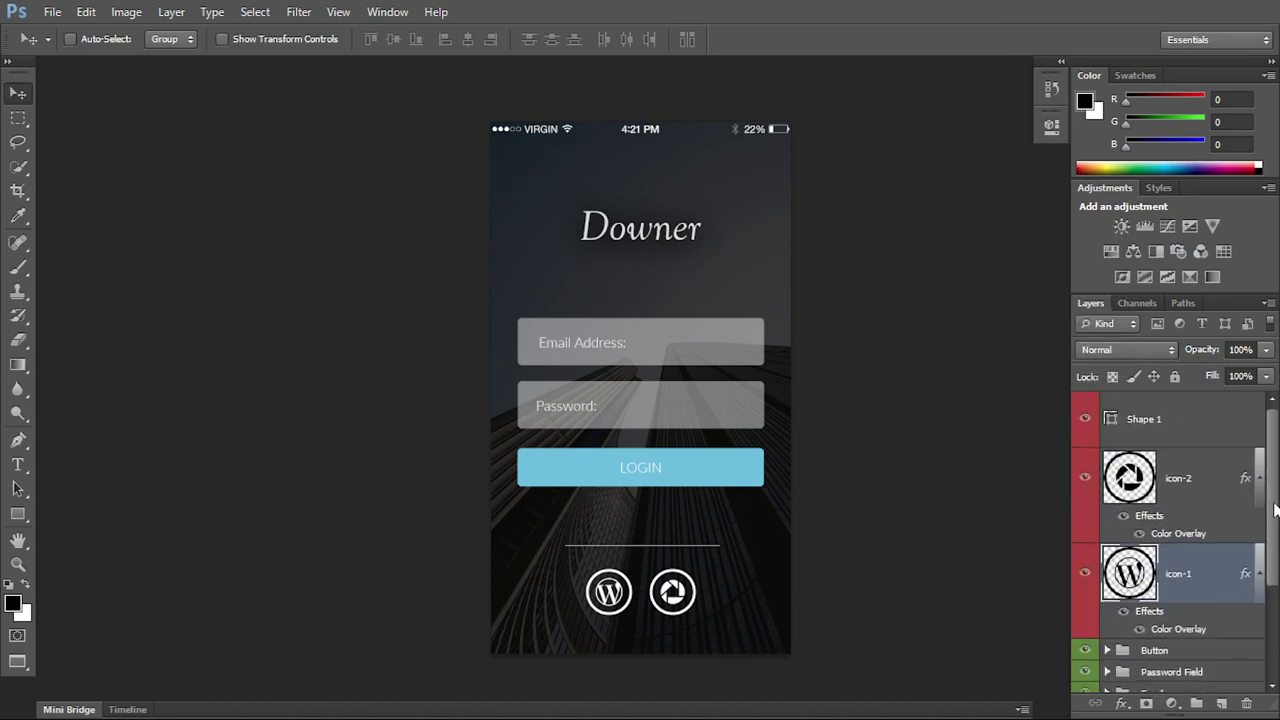
pyautogui.scroll(-3, 1150, 460)
pyautogui.rightClick(1136, 425)
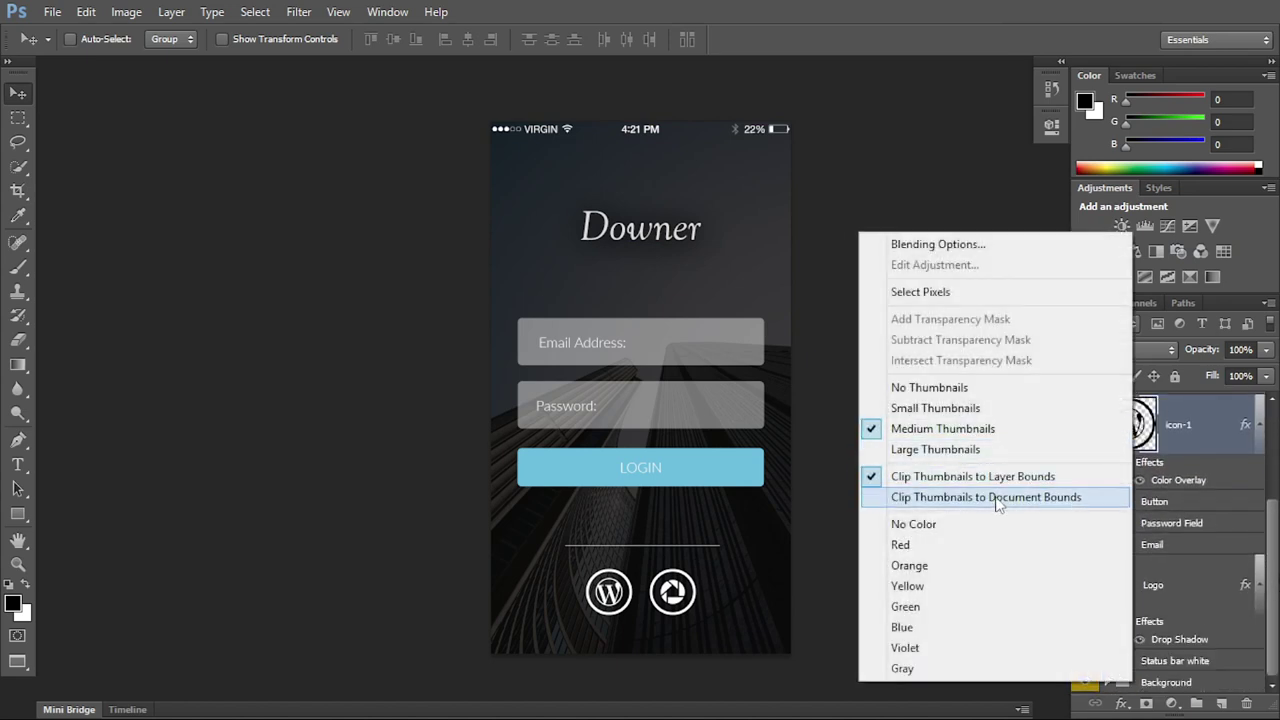
pyautogui.click(1000, 501)
pyautogui.rightClick(1192, 444)
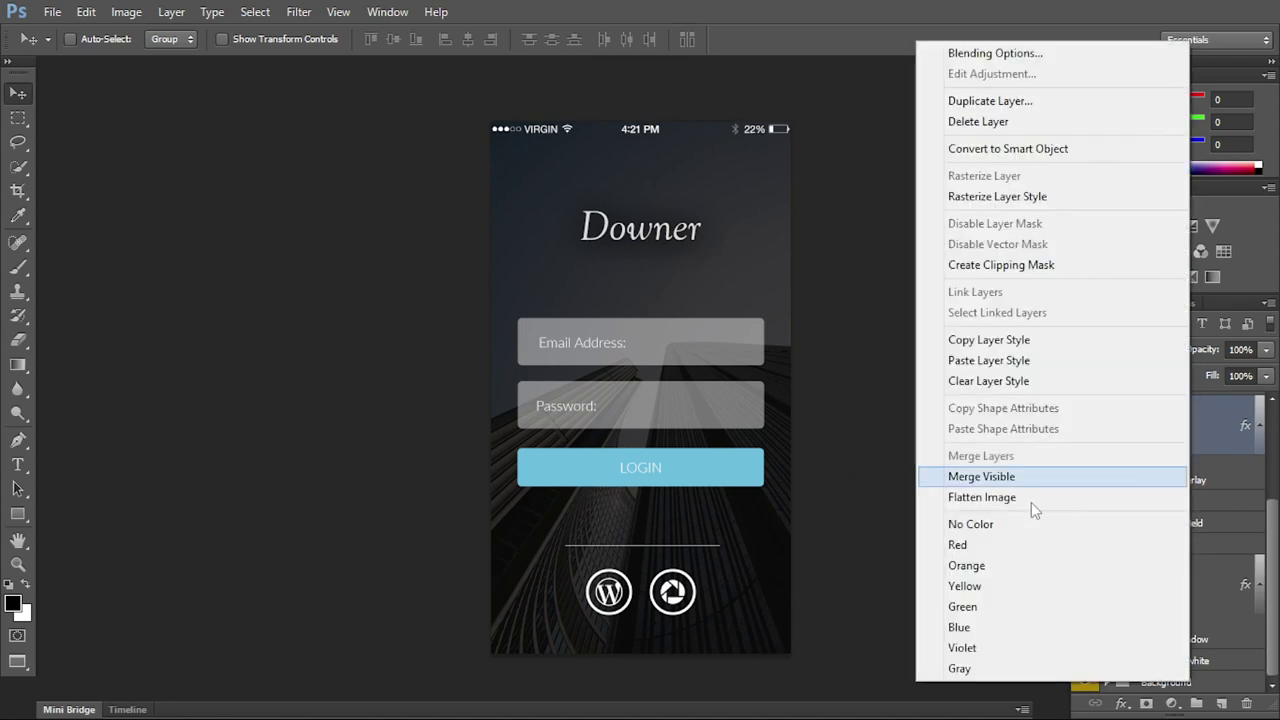
pyautogui.press('Escape')
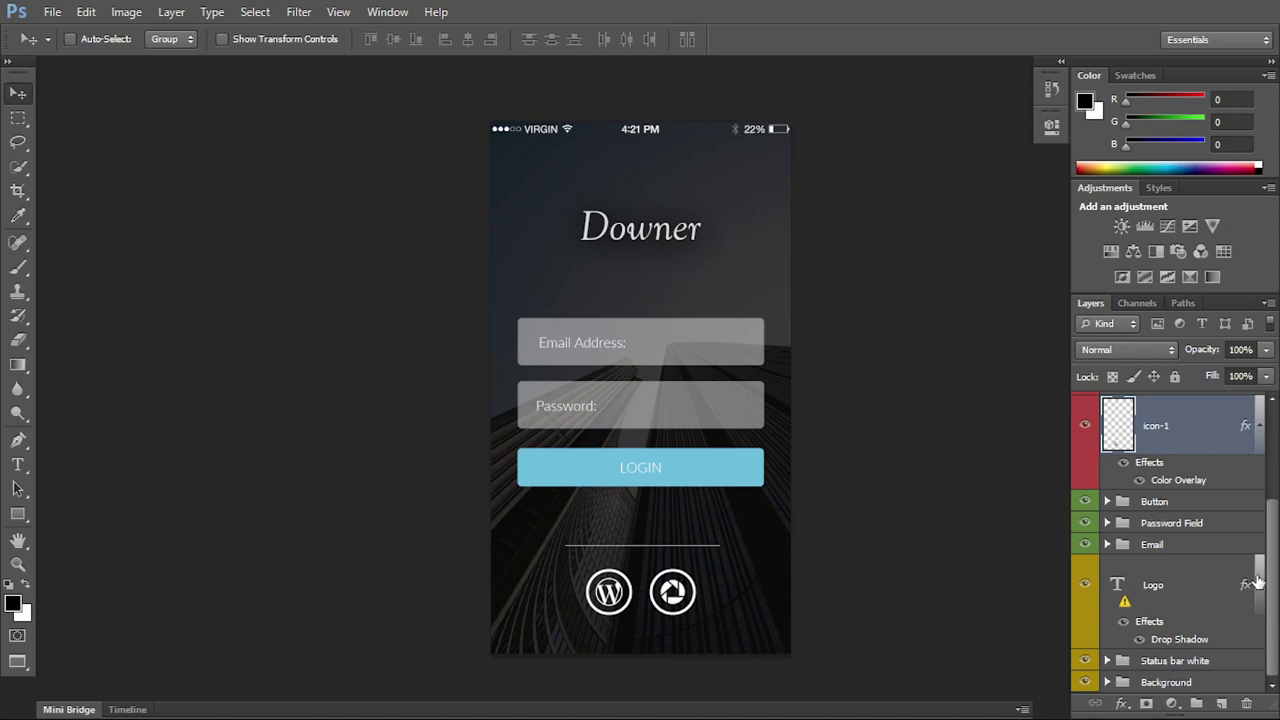
pyautogui.moveTo(1273, 575); pyautogui.dragTo(1273, 460)
# Rename Shape 1 to Logo, icon-2 to Text and icon-1 to Description, leaving Button unchanged.
pyautogui.click(1151, 432)
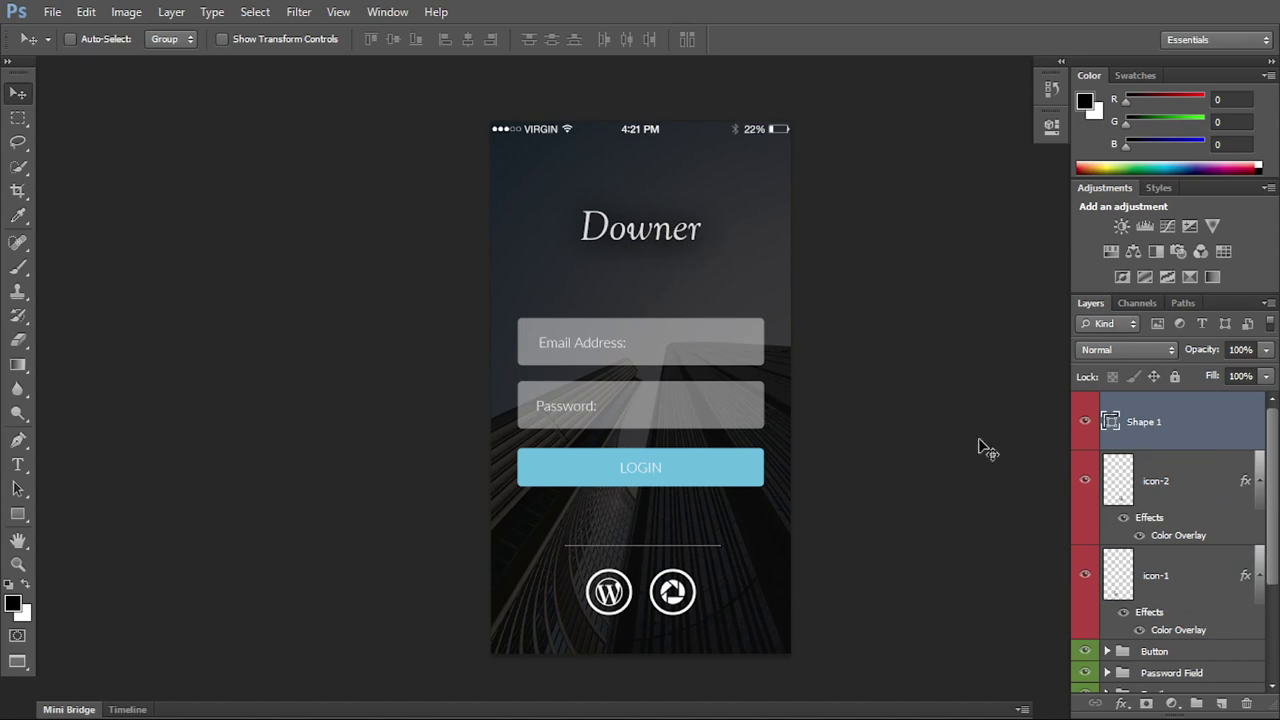
pyautogui.doubleClick(1145, 423)
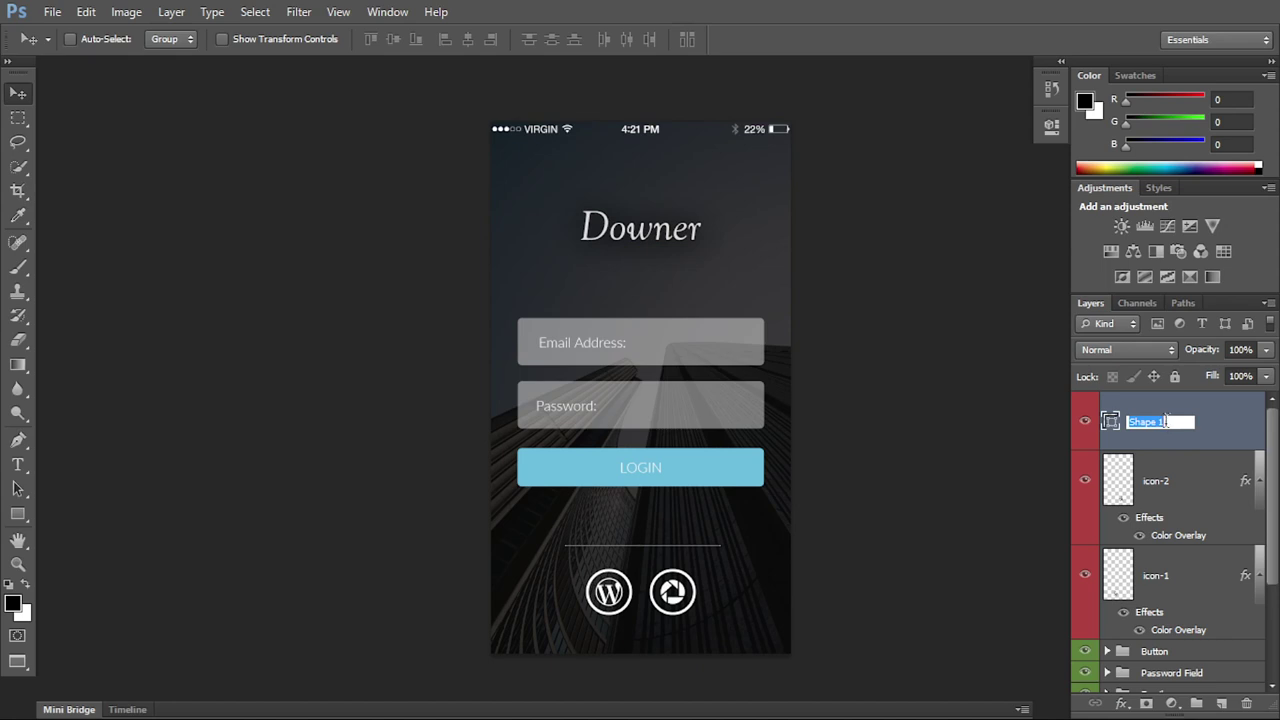
pyautogui.write('Lo')
pyautogui.write('go')
pyautogui.press('Tab')
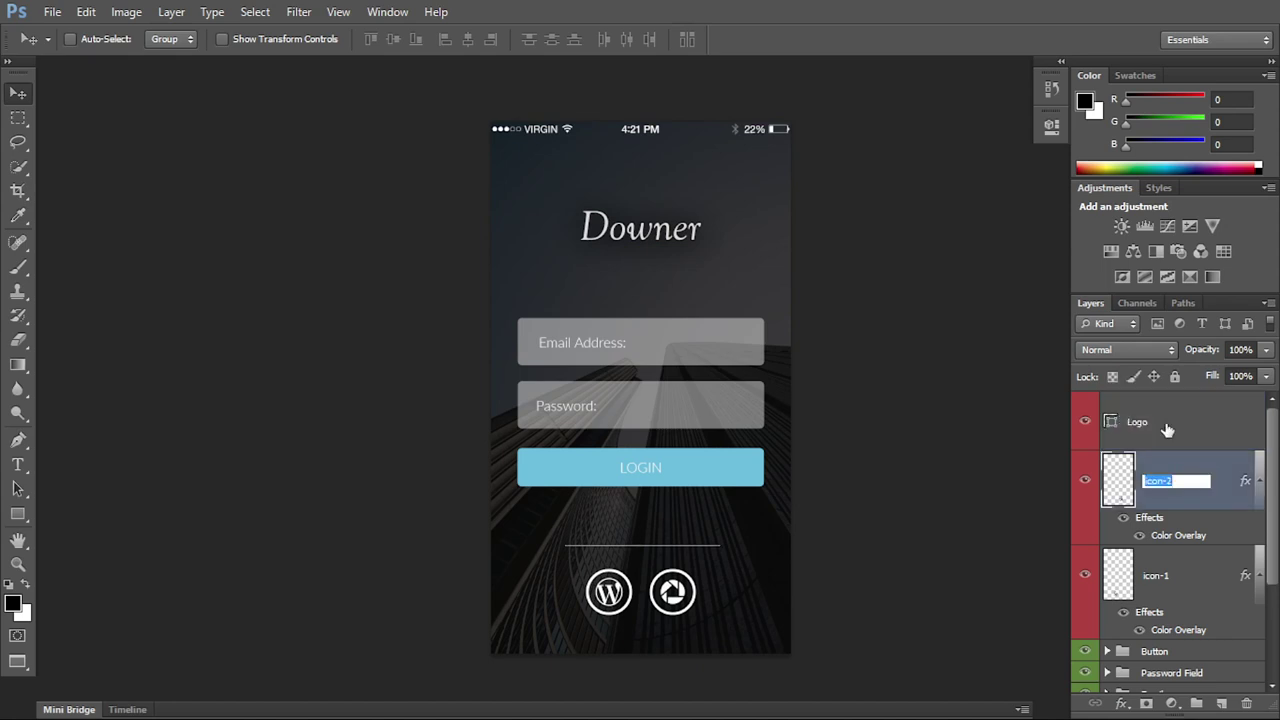
pyautogui.write('Text')
pyautogui.press('Tab')
pyautogui.write('Desc')
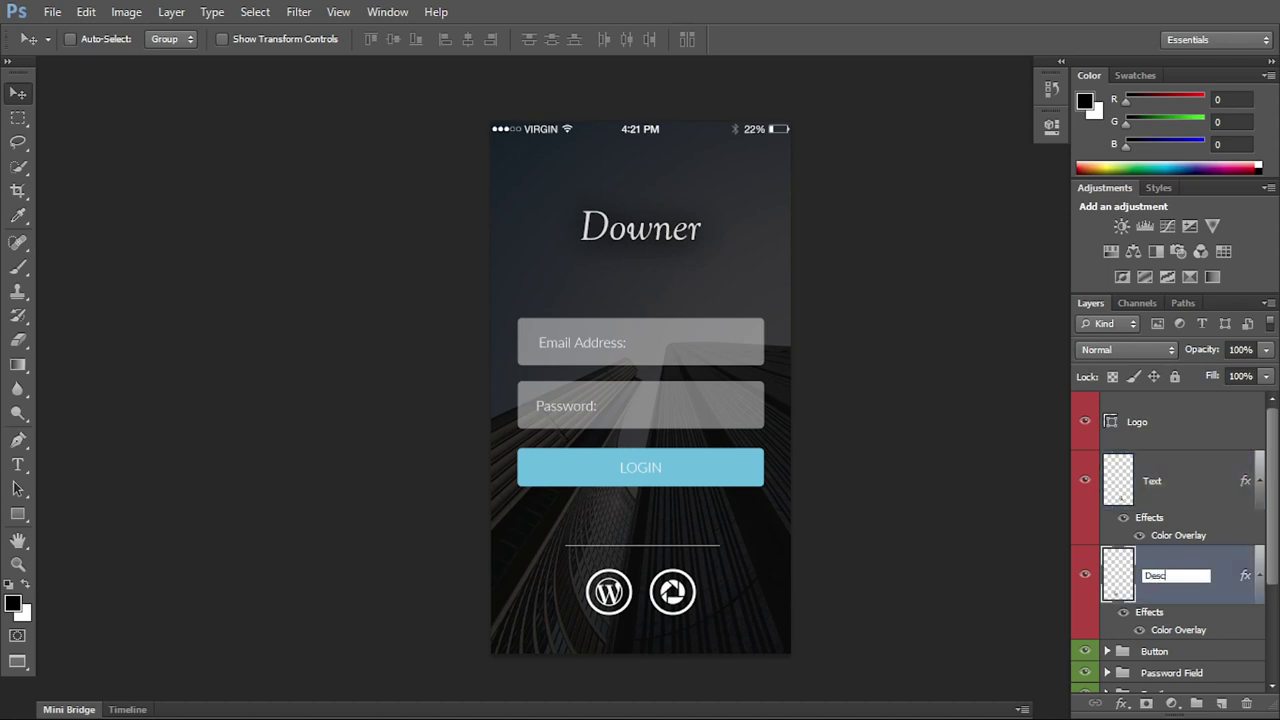
pyautogui.write('ription')
pyautogui.press('Tab')
pyautogui.press('Return')
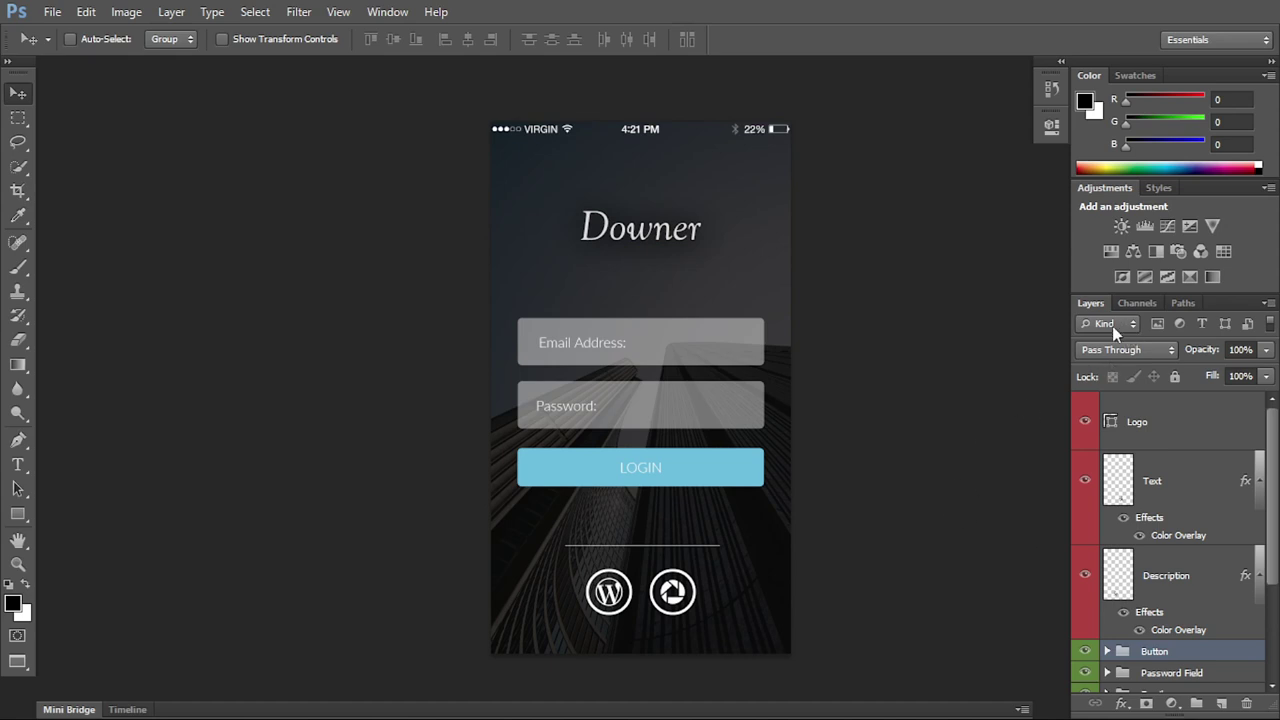
pyautogui.click(1157, 492)
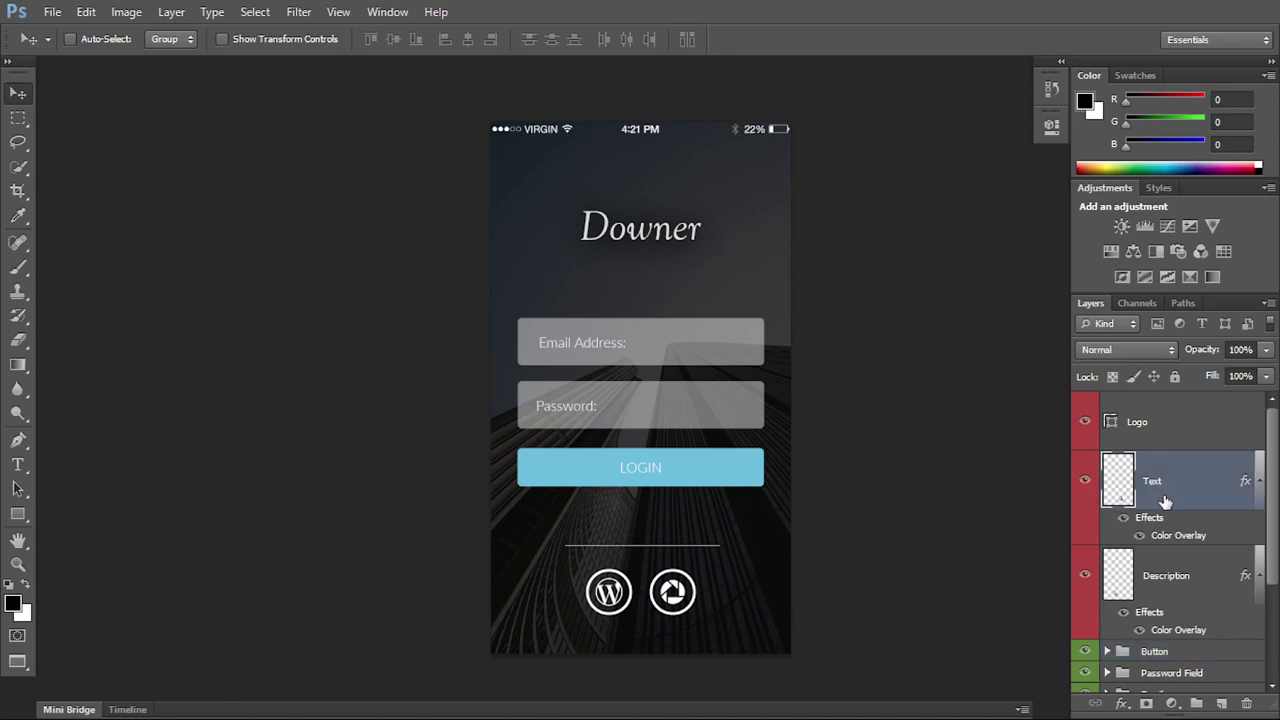